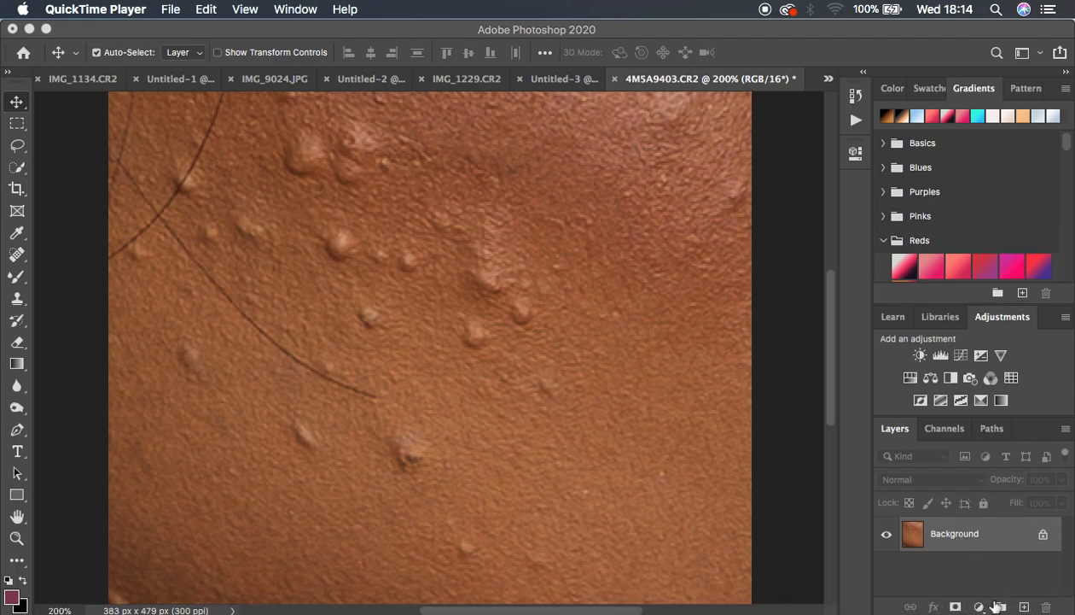
Add a new empty layer above the Background and name it "blemishes".
left_click(1025, 606)
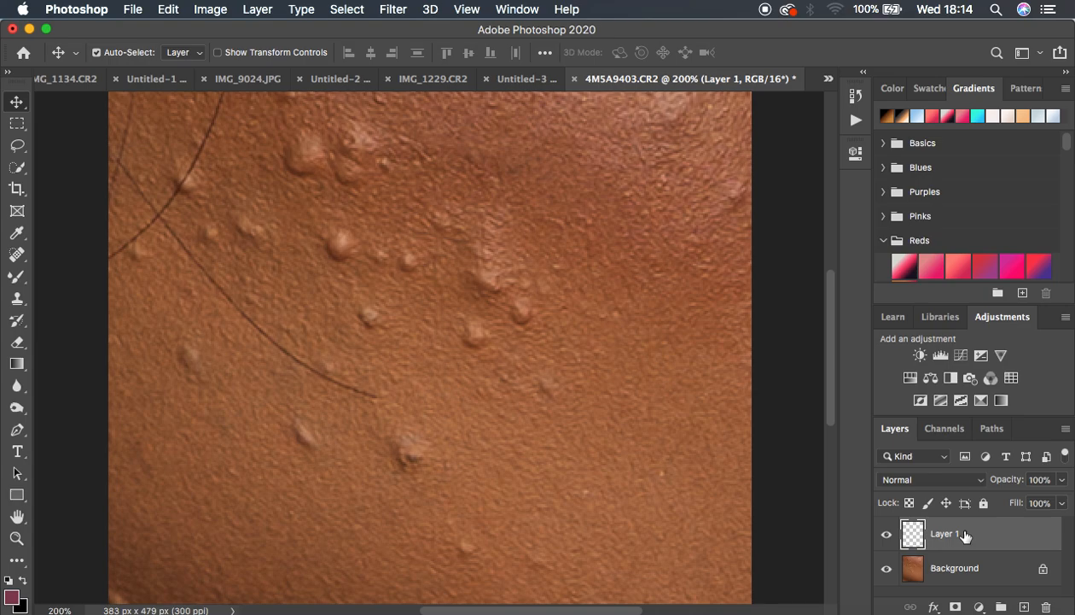
double_click(936, 533)
type("blemishes")
key("Return")
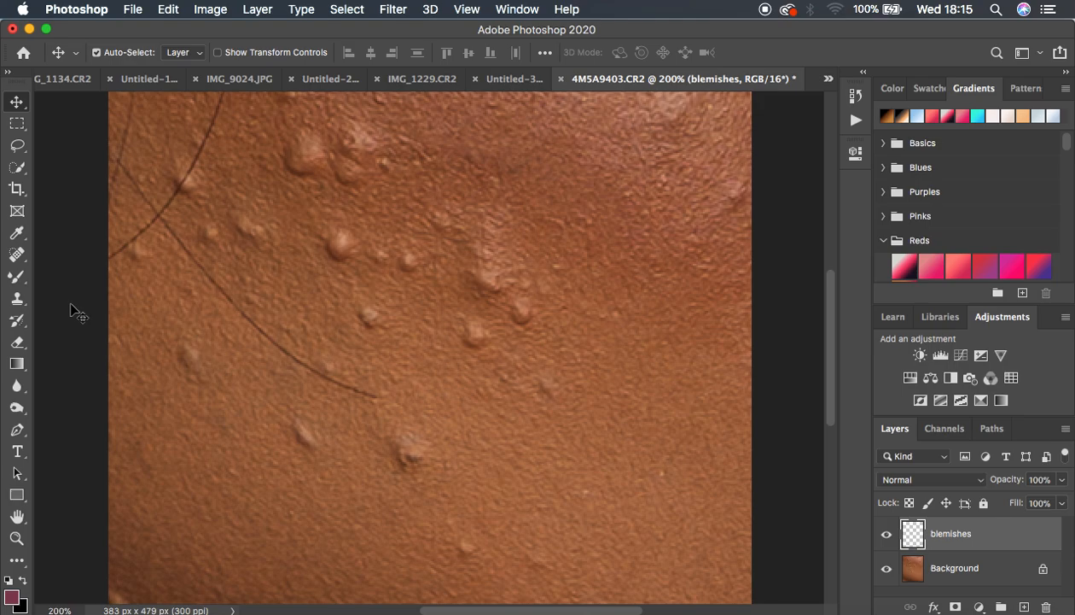
Activate the Spot Healing Brush and reduce its brush size to 30.
left_click(18, 257)
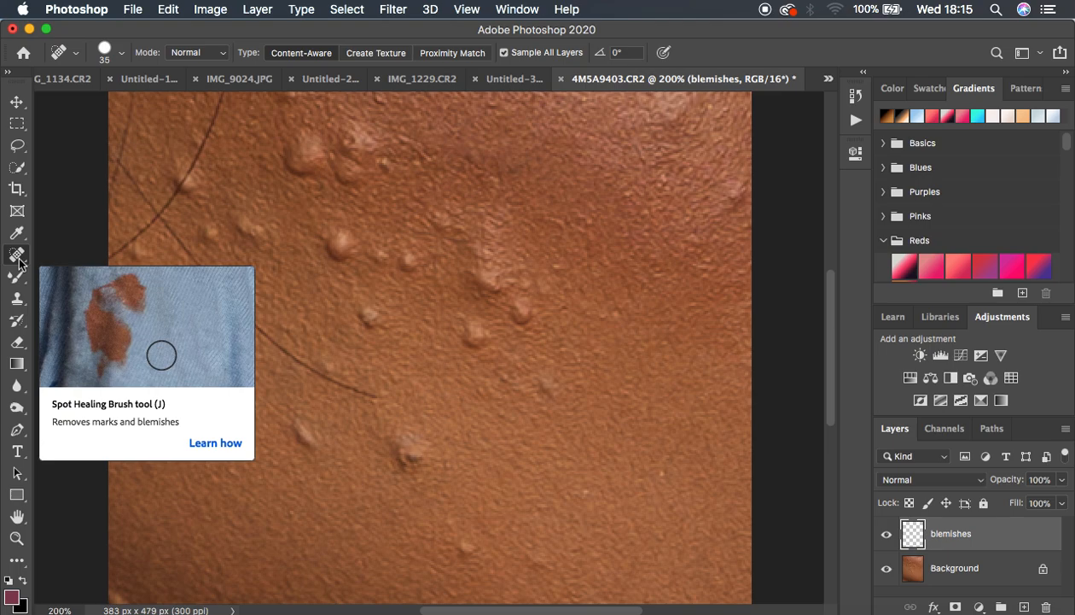
right_click(18, 257)
left_click(85, 255)
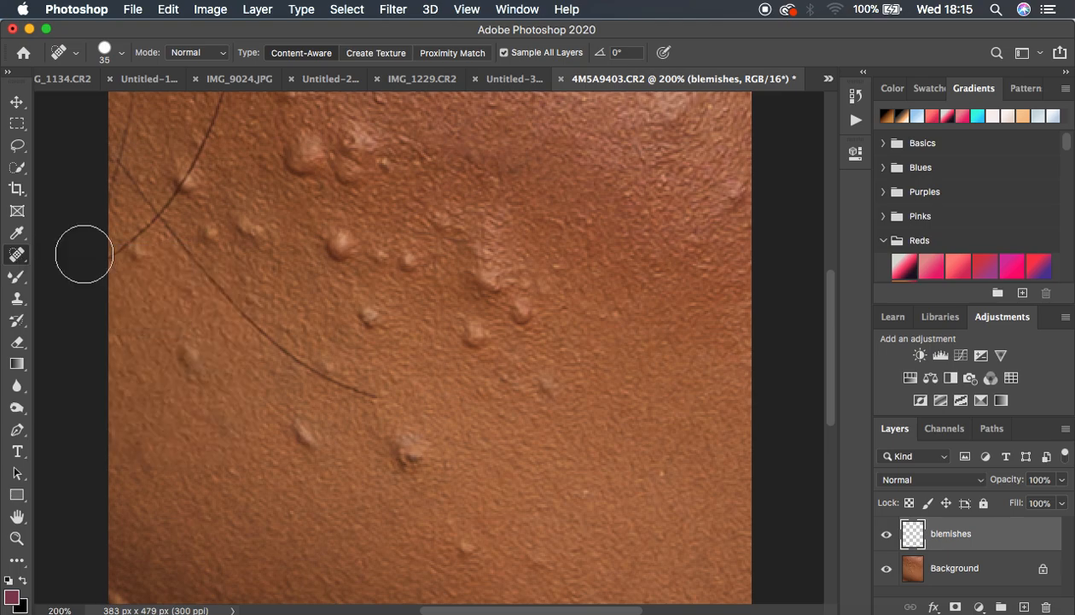
key("bracketleft")
key("bracketleft")
key("bracketleft")
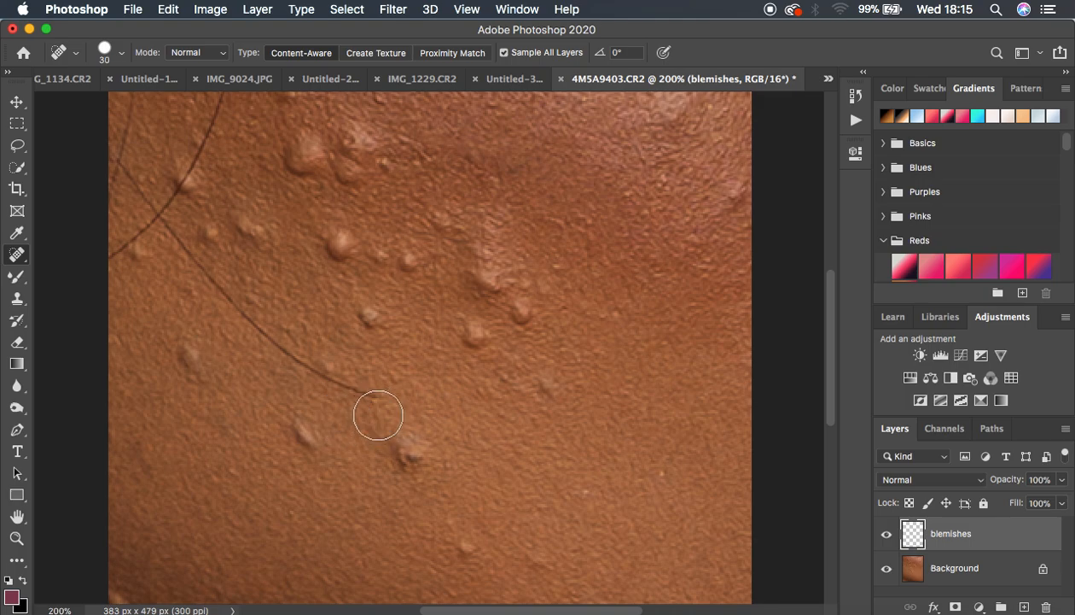
Toggle Sample All Layers off and back on, and enlarge the Spot Healing Brush to size 90.
left_click(503, 52)
left_click(503, 53)
key("bracketright")
key("bracketright")
key("bracketright")
key("bracketright")
key("bracketleft")
key("bracketleft")
key("bracketleft")
key("bracketleft")
key("bracketleft")
key("bracketright")
key("bracketleft")
key("bracketright")
key("bracketright")
key("bracketright")
key("bracketright")
key("bracketright")
key("bracketright")
key("bracketright")
key("bracketright")
key("bracketright")
key("bracketright")
key("bracketright")
key("bracketright")
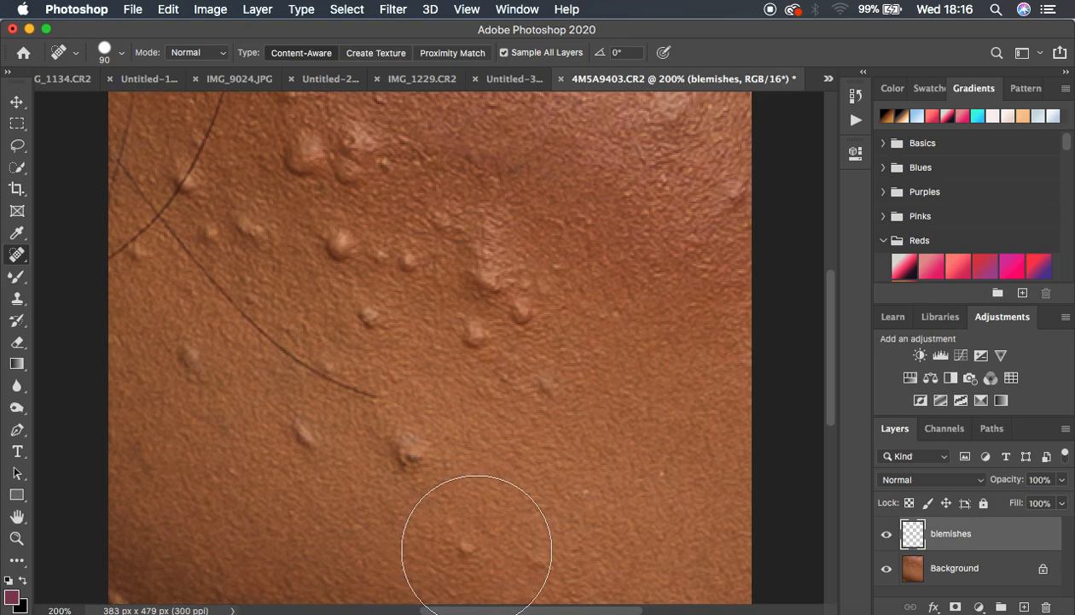
Reduce the Spot Healing Brush to size 20 and heal the small bump near the bottom edge of the photo.
key("bracketleft")
key("bracketleft")
key("bracketleft")
key("bracketleft")
key("bracketleft")
key("bracketleft")
key("bracketleft")
key("bracketleft")
key("bracketleft")
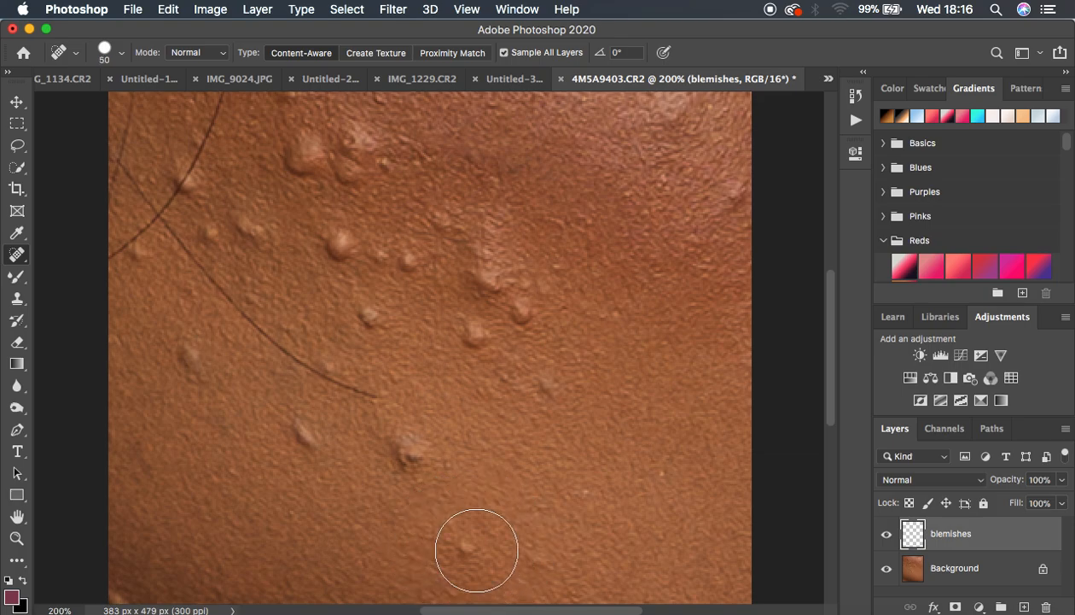
key("bracketleft")
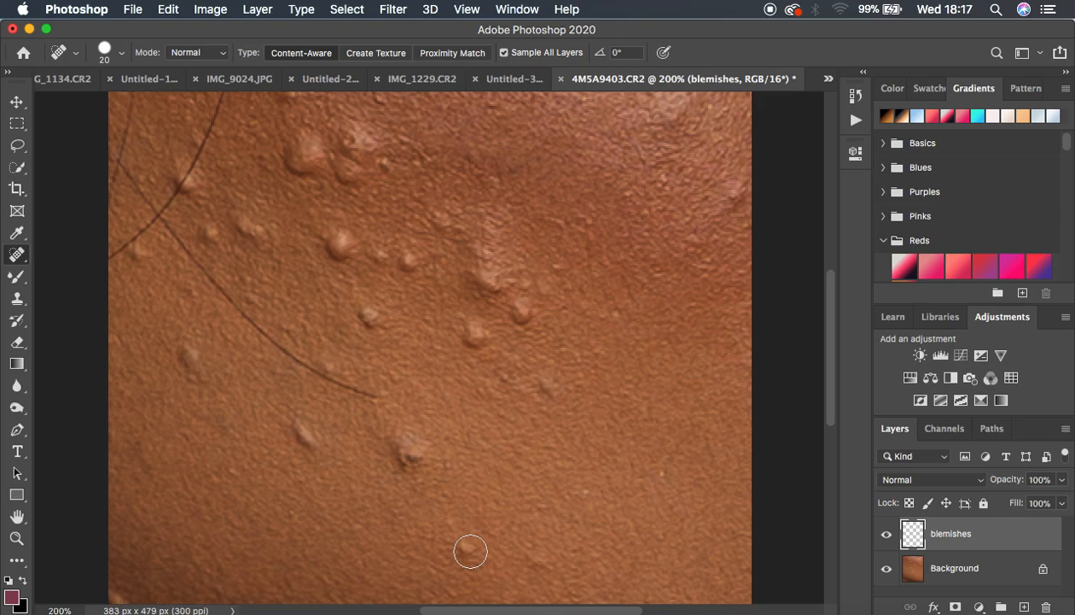
left_click(471, 552)
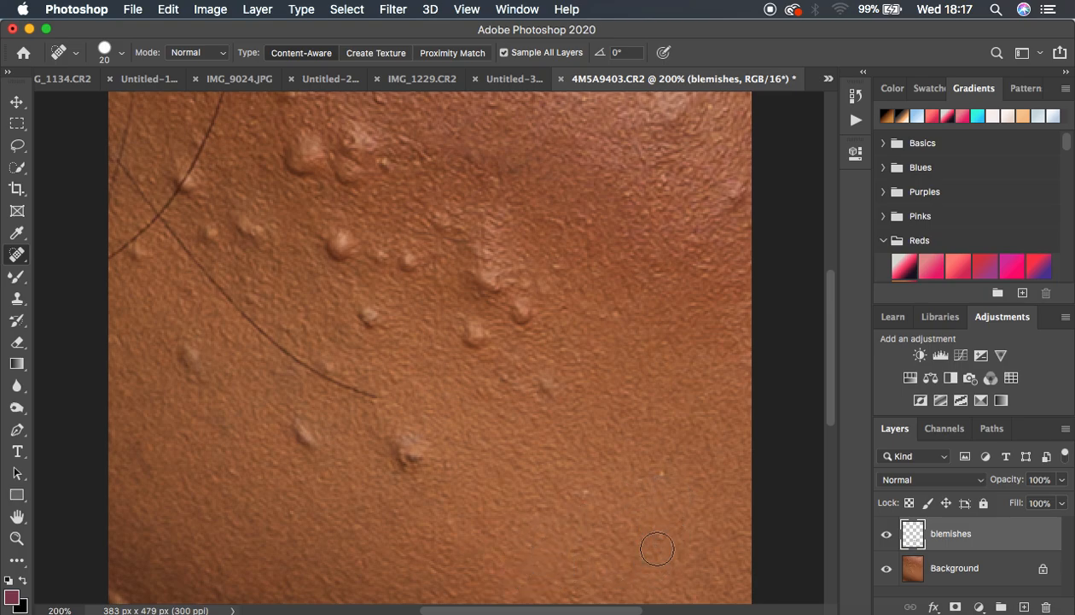
Try healing the bump just below the long hair strand with the Spot Healing Brush, check it up close and undo it.
left_click(305, 436)
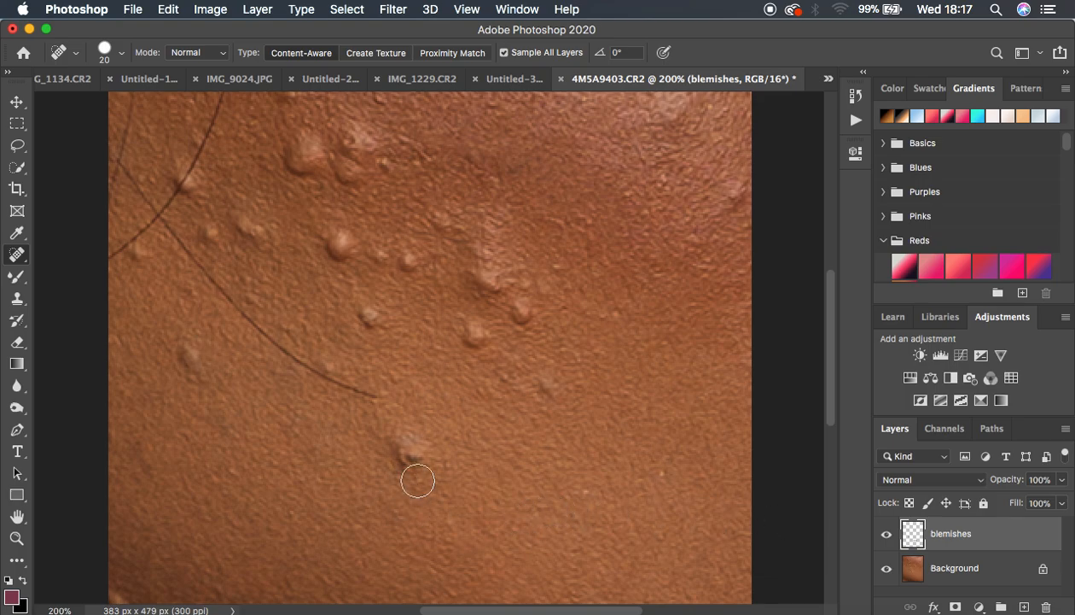
key("super+plus")
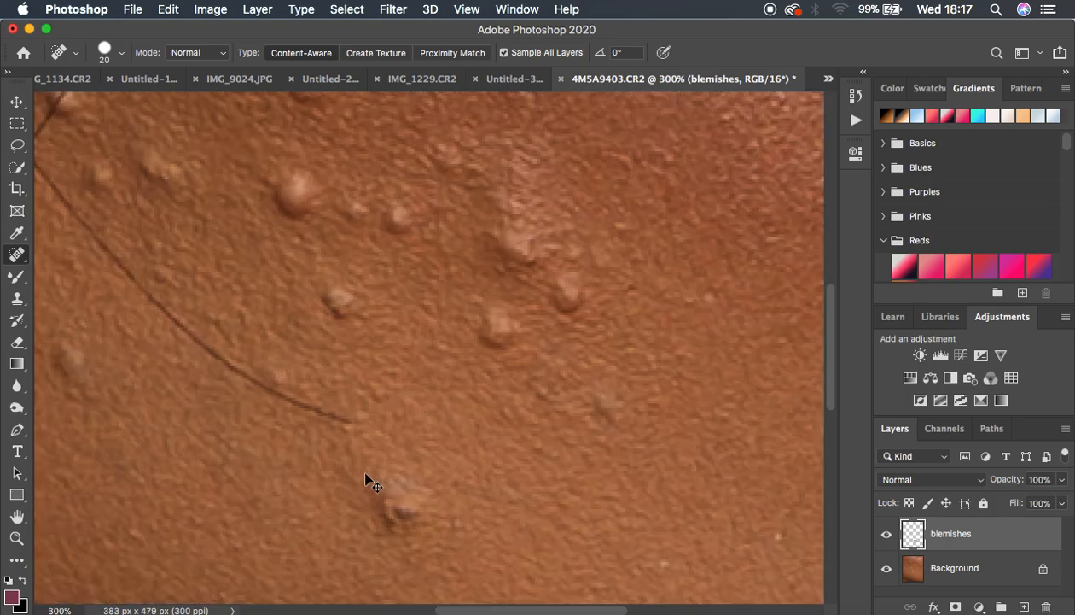
key("super+minus")
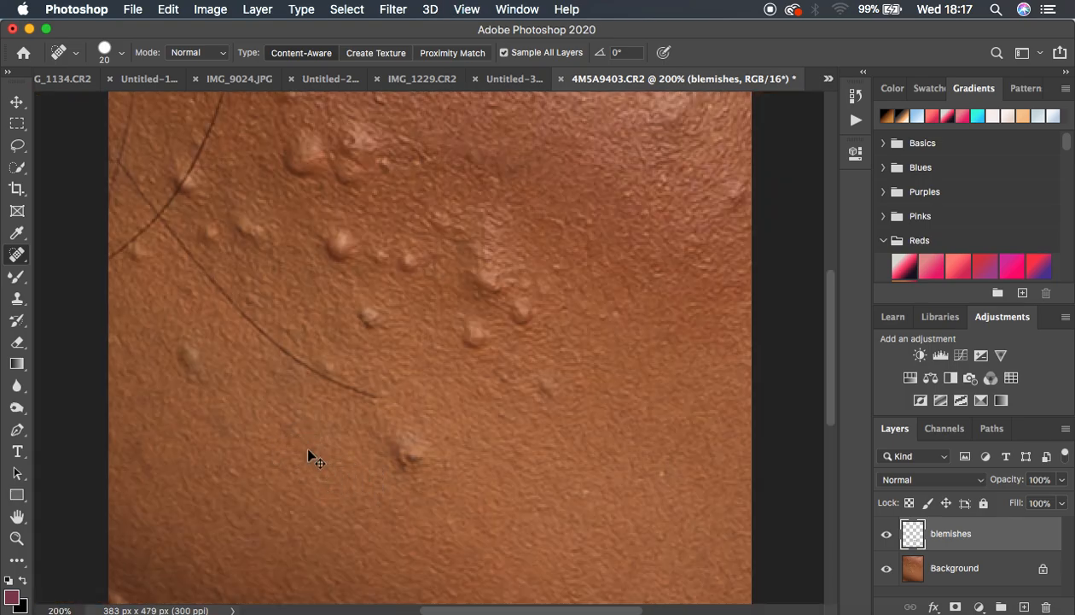
key("super+plus")
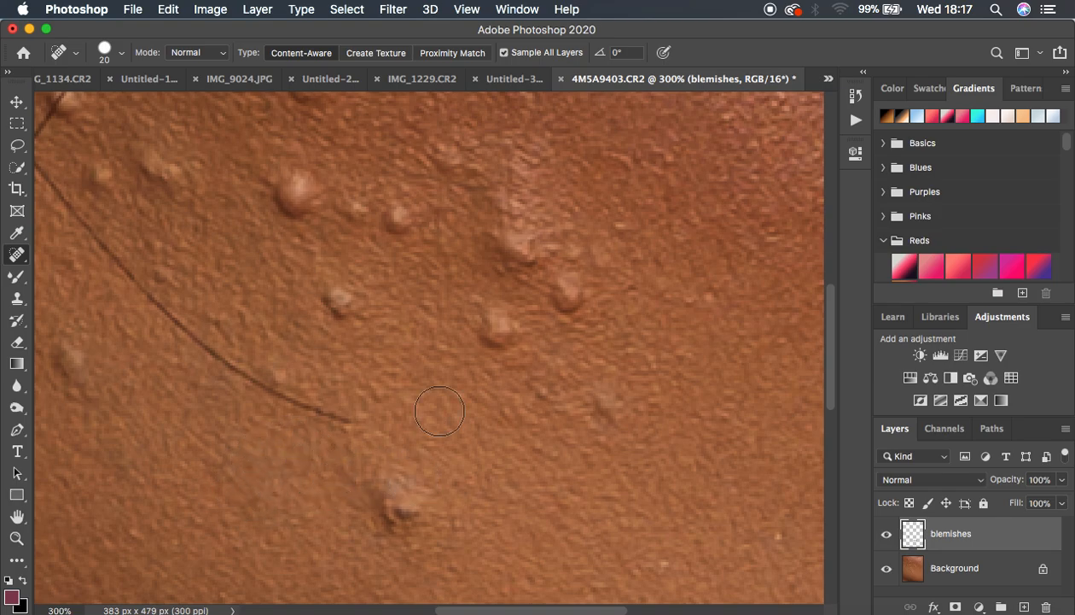
key("super+z")
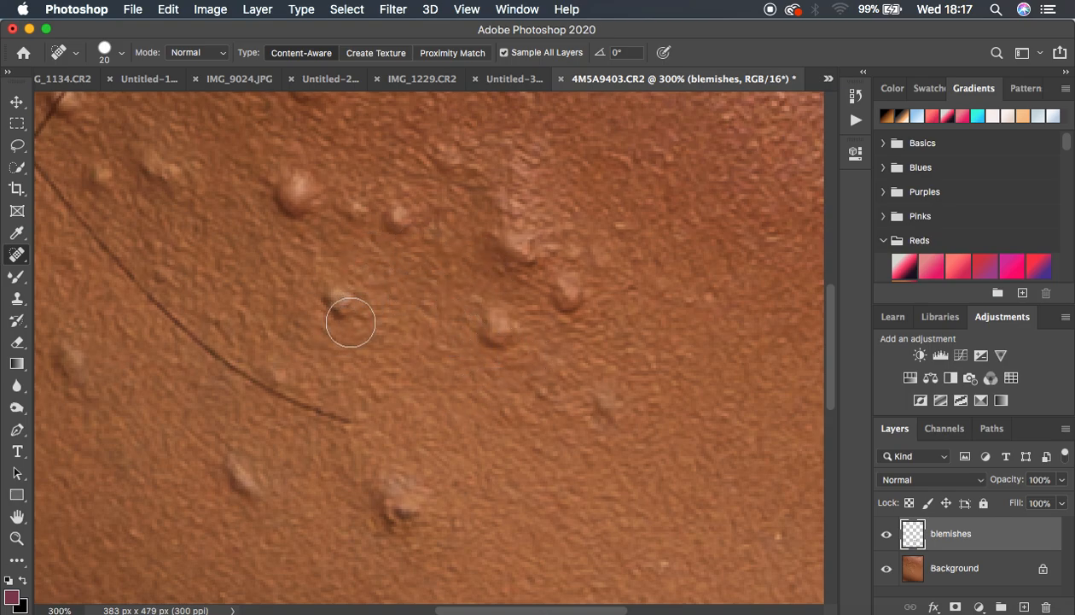
Try healing the raised textured patch above the central bumps at brush size 30, comparing with the blemishes layer hidden and shown.
key("bracketright")
left_click(507, 234)
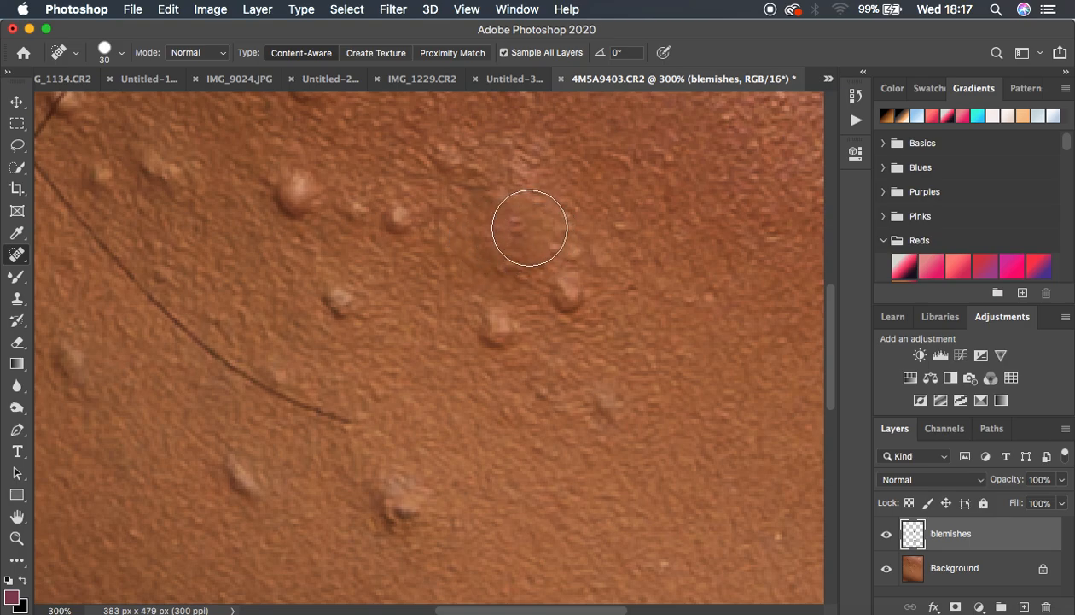
left_click(886, 534)
left_click(886, 536)
left_click(886, 535)
left_click(885, 535)
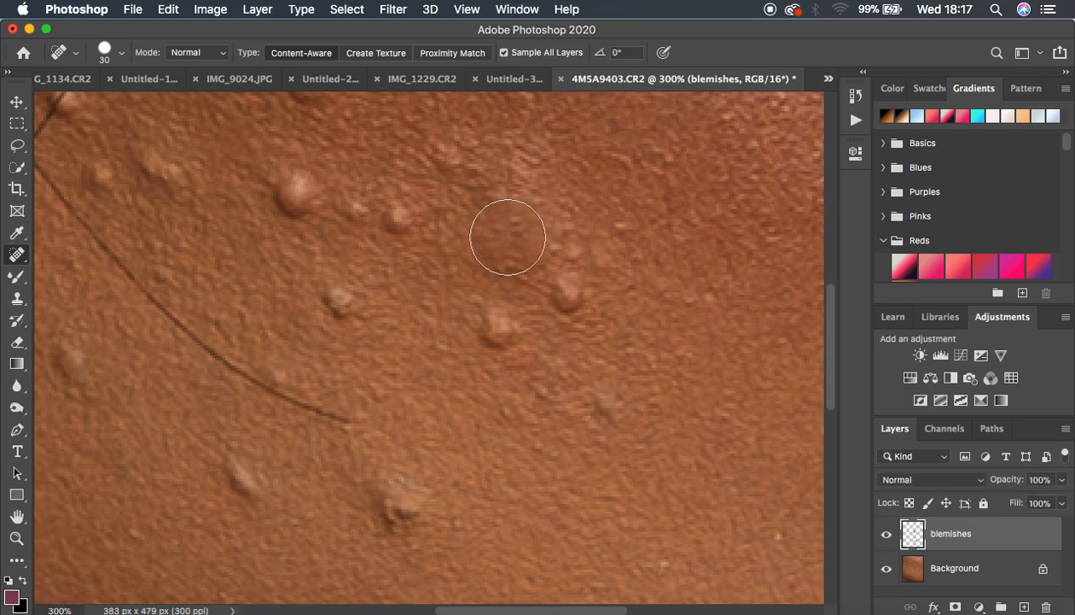
left_click(885, 534)
left_click(886, 534)
Revert the photo in the history to the Spot Healing Brush state before the textured patch was healed.
key("super+z")
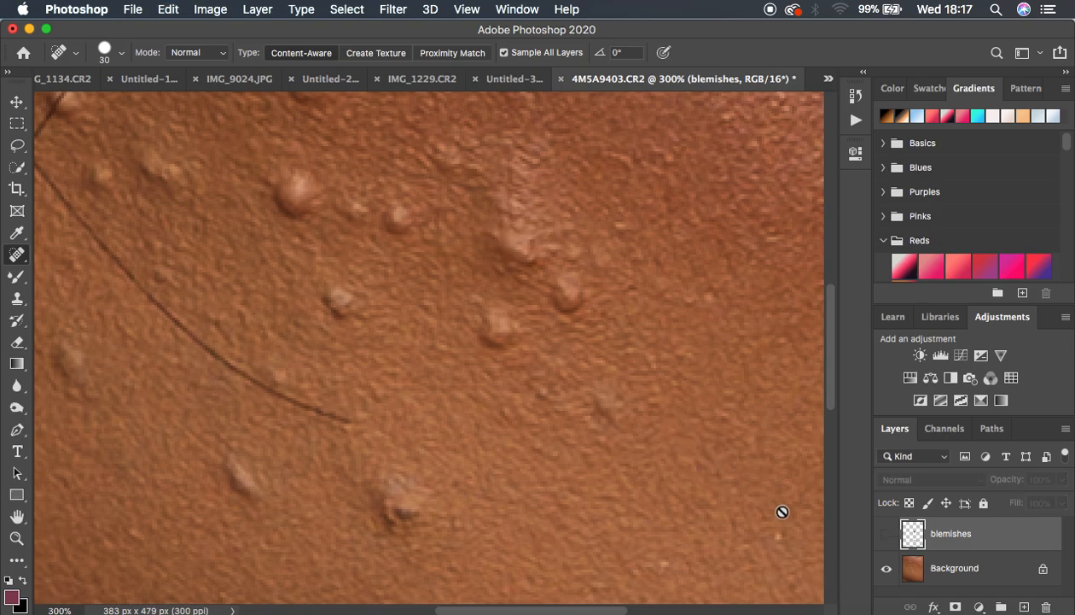
left_click(884, 534)
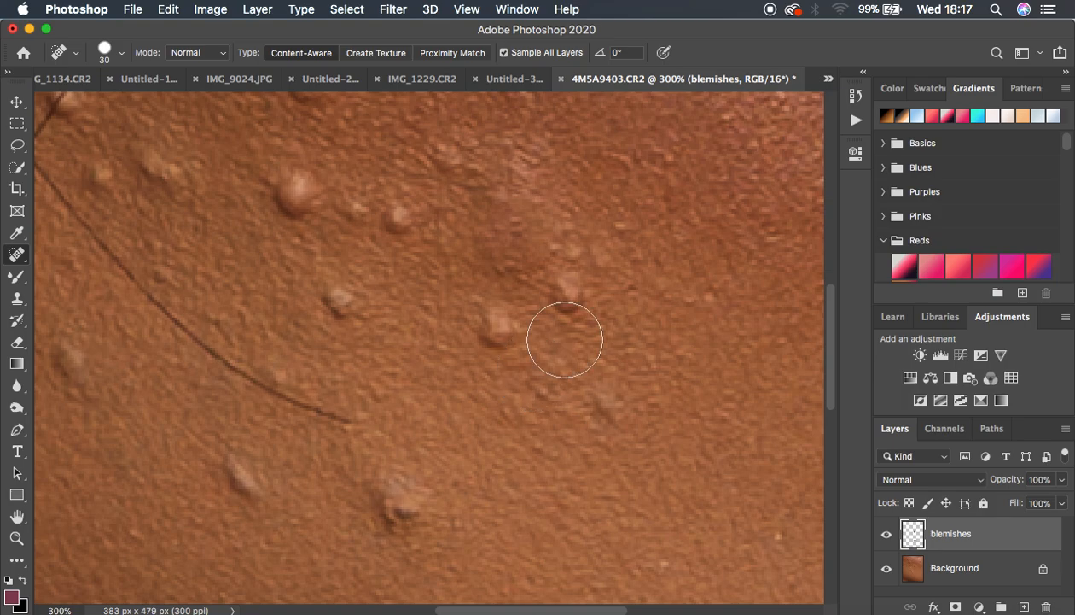
left_click(857, 96)
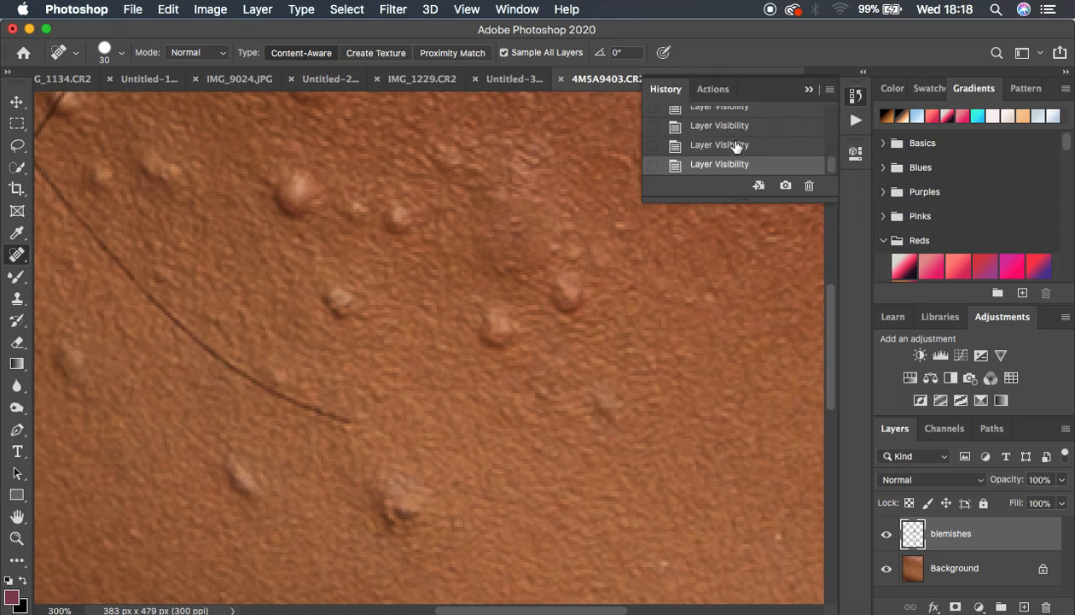
scroll(736, 145, "up", 3)
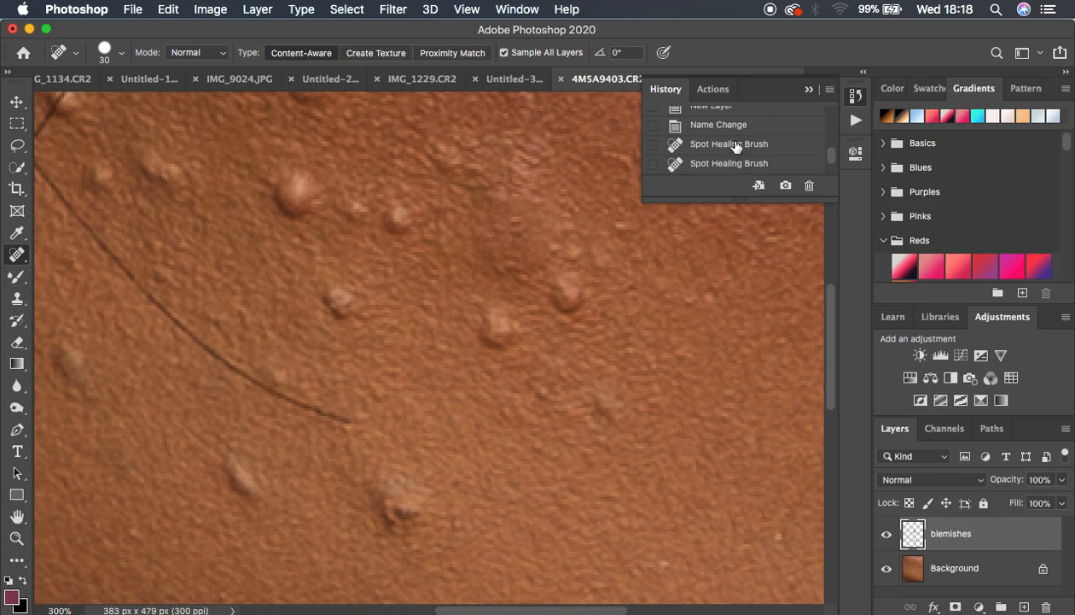
left_click(716, 164)
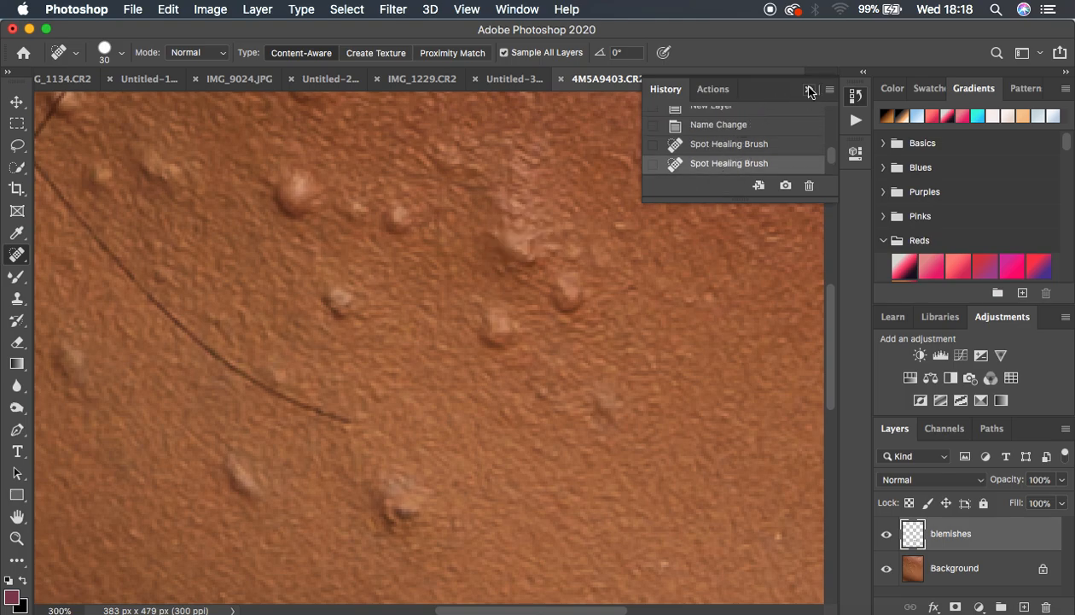
left_click(811, 92)
Reduce the Spot Healing Brush to size 8 and heal the tiny light spots on the smooth skin right of the bumps.
key("super+minus")
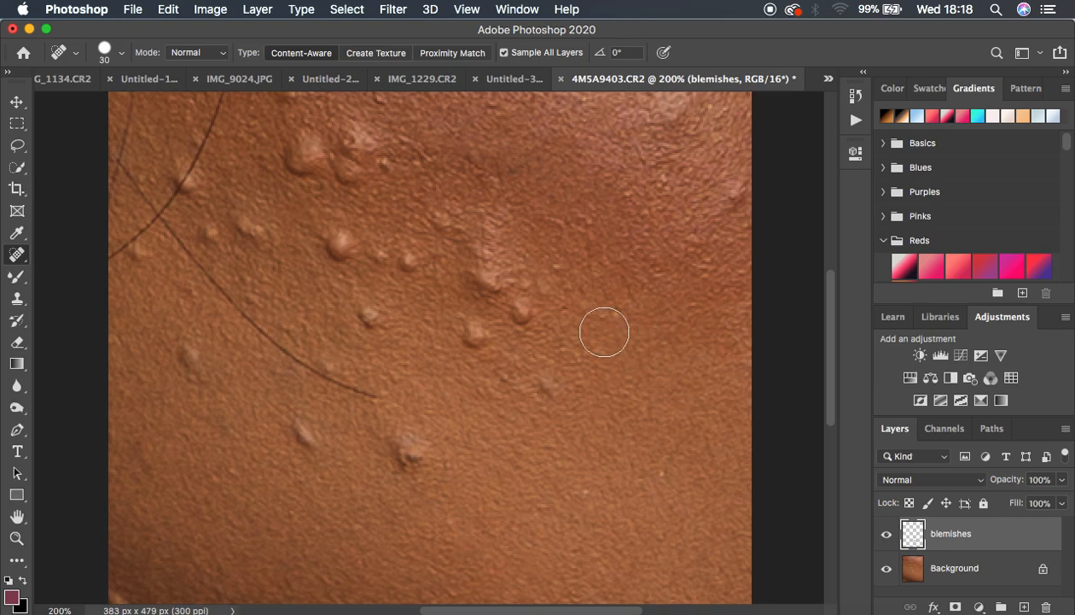
key("bracketleft")
key("bracketleft")
key("bracketright")
key("bracketleft")
key("bracketleft")
key("bracketleft")
left_click(616, 313)
left_click(602, 317)
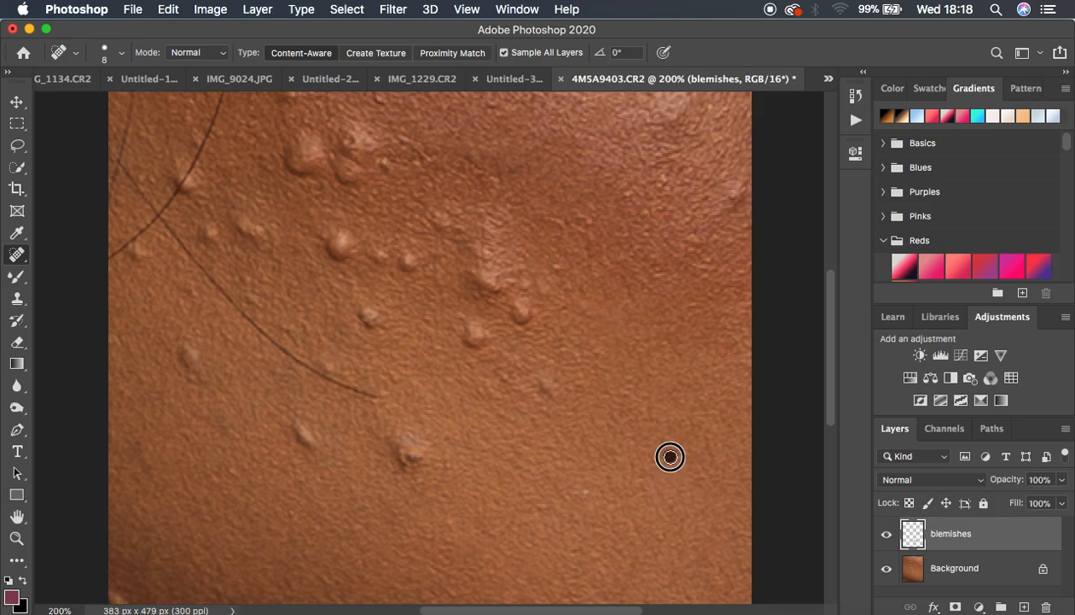
left_click(585, 491)
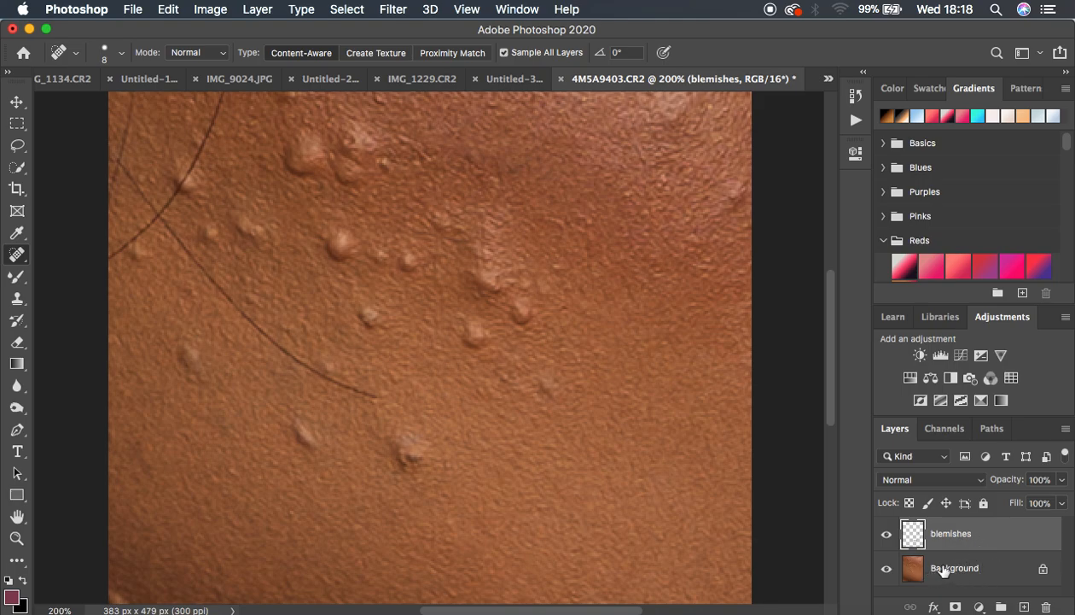
Hide the blemishes layer, duplicate the Background layer and rename the copy "blemishes".
left_click(977, 570)
left_click(885, 533)
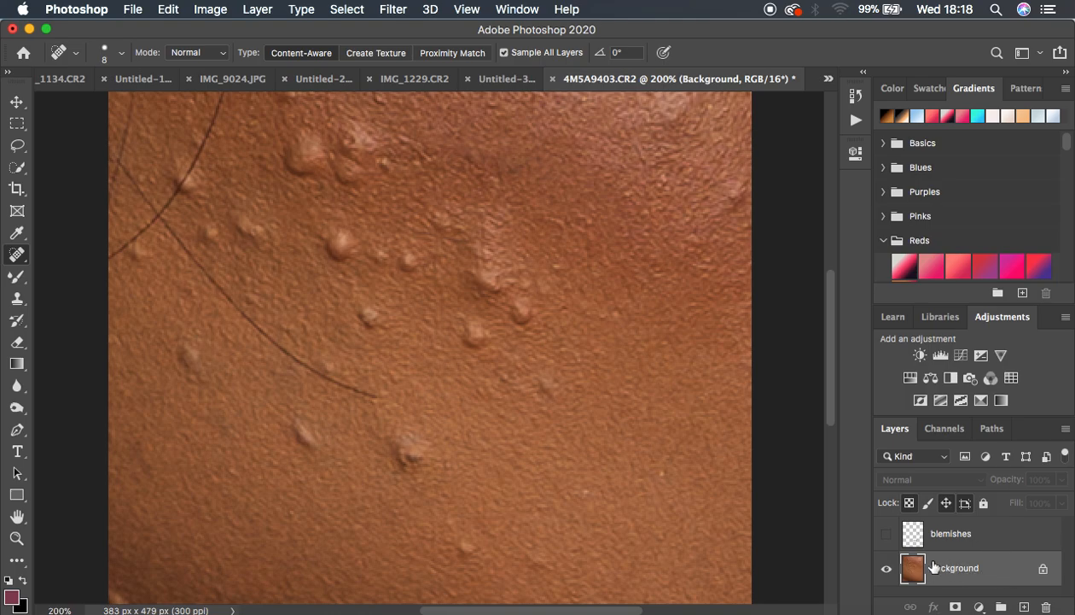
key("ctrl+j")
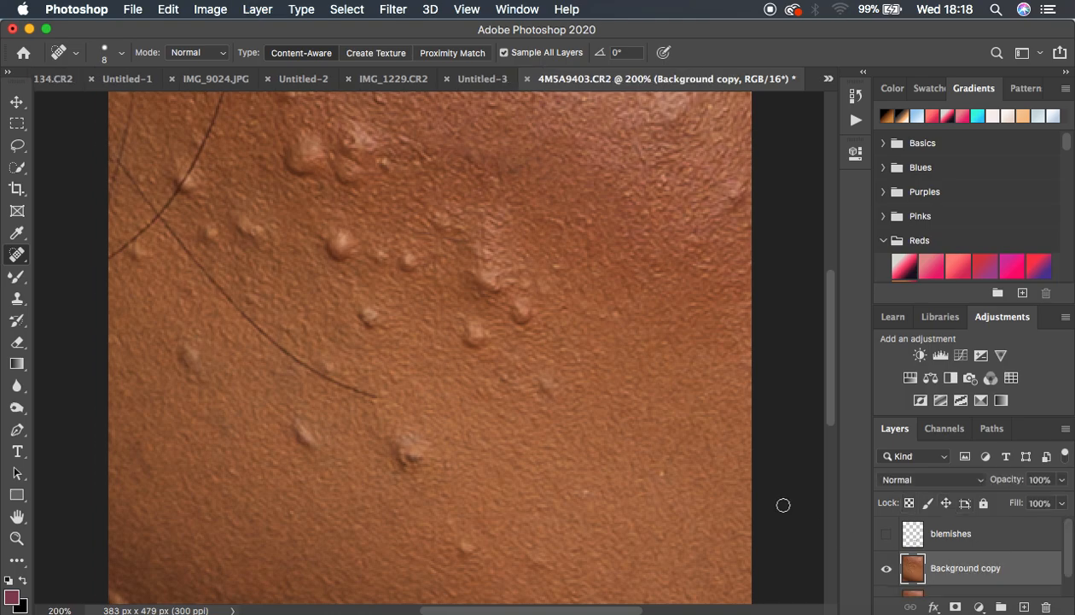
double_click(952, 568)
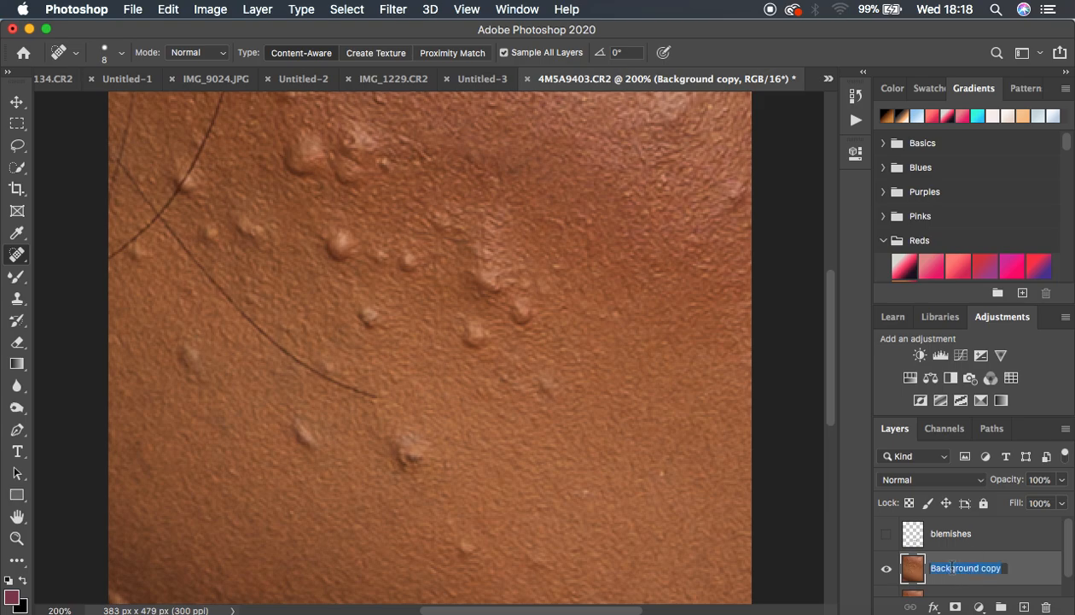
type("blemishes")
key("Return")
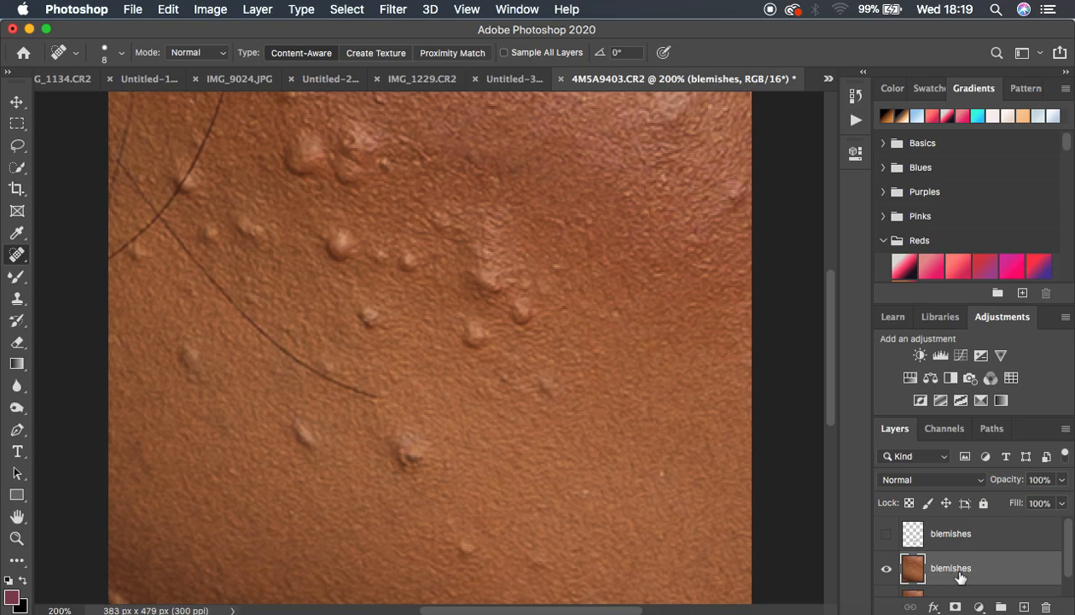
Heal the small bump near the photo's bottom edge on the background copy, with Sample All Layers off.
left_click_drag(467, 549, 466, 541)
left_click(463, 552)
left_click(190, 291)
Switch to the Healing Brush tool on the background copy and set its brush size to 25.
right_click(18, 261)
left_click(96, 270)
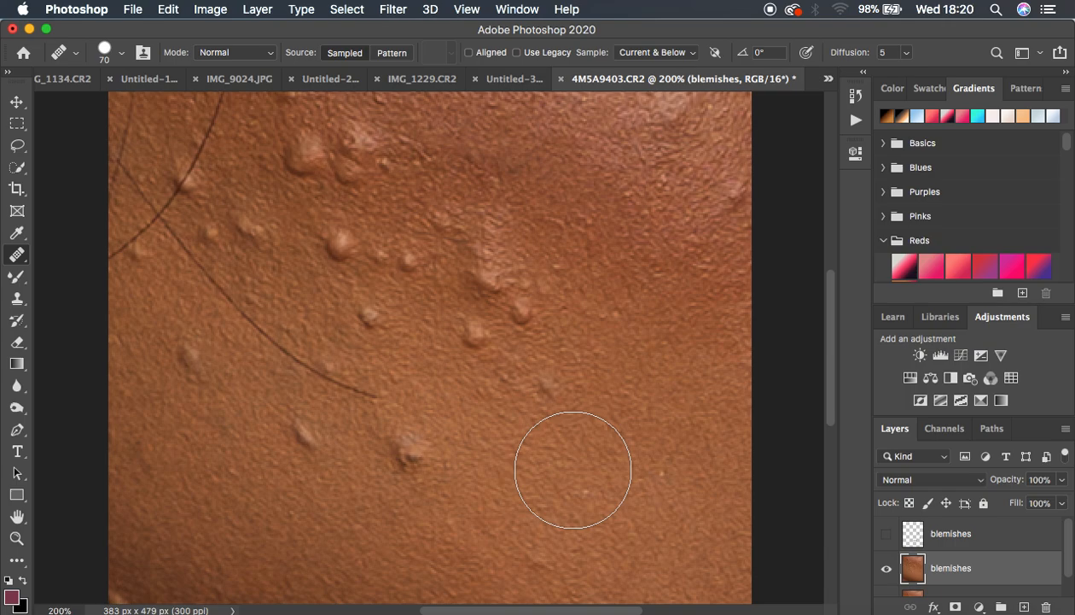
left_click(17, 256)
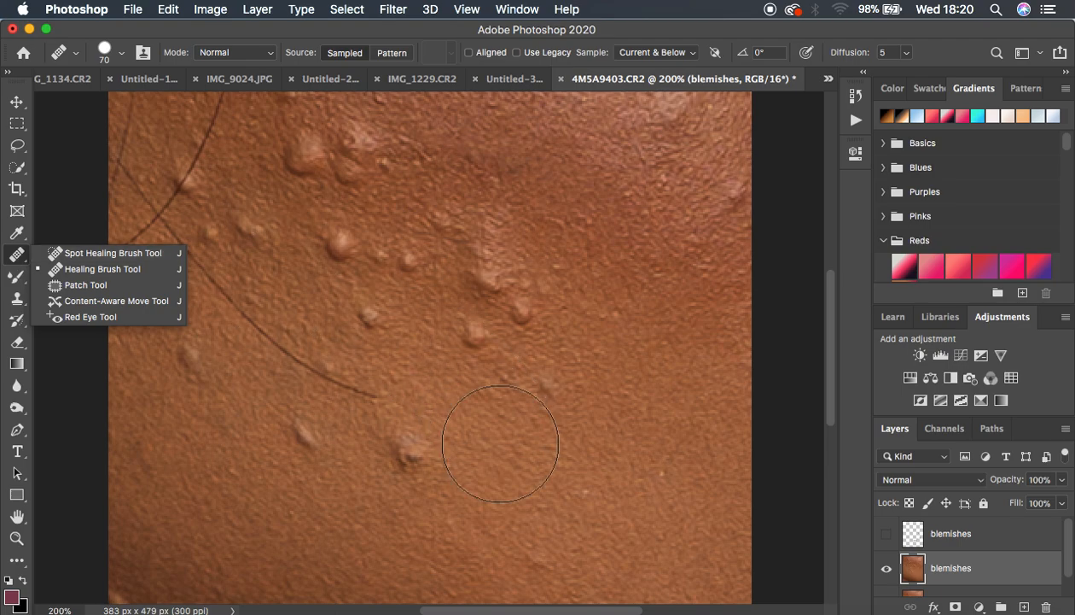
left_click(946, 571)
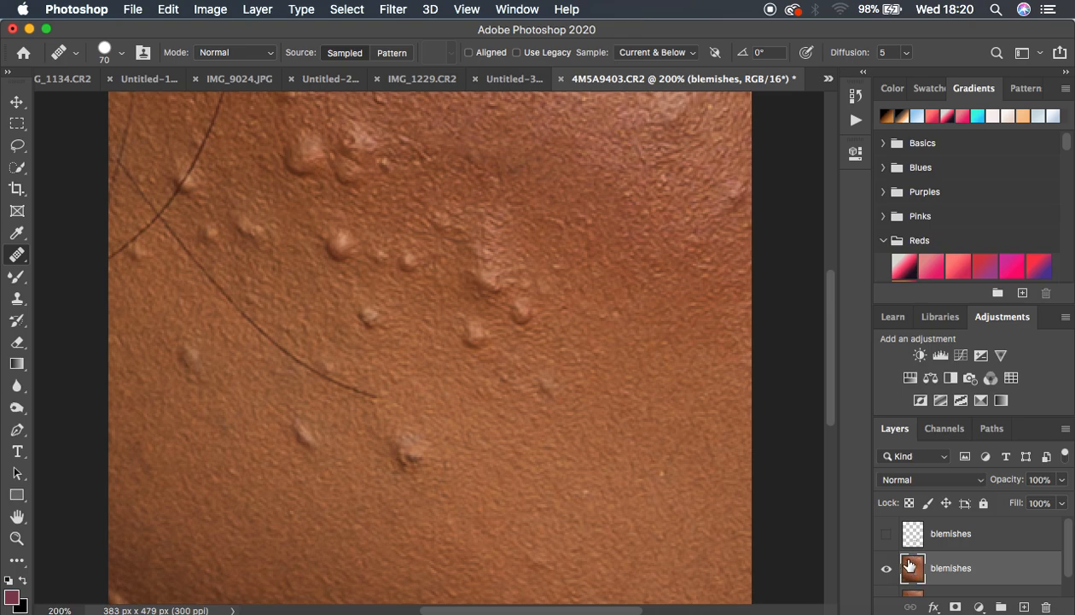
key("bracketleft")
key("bracketleft")
key("bracketleft")
key("bracketleft")
Sample clean skin beside the faint bump below the hair strand near the photo's left edge and heal the bump with it.
left_click(161, 386, "alt")
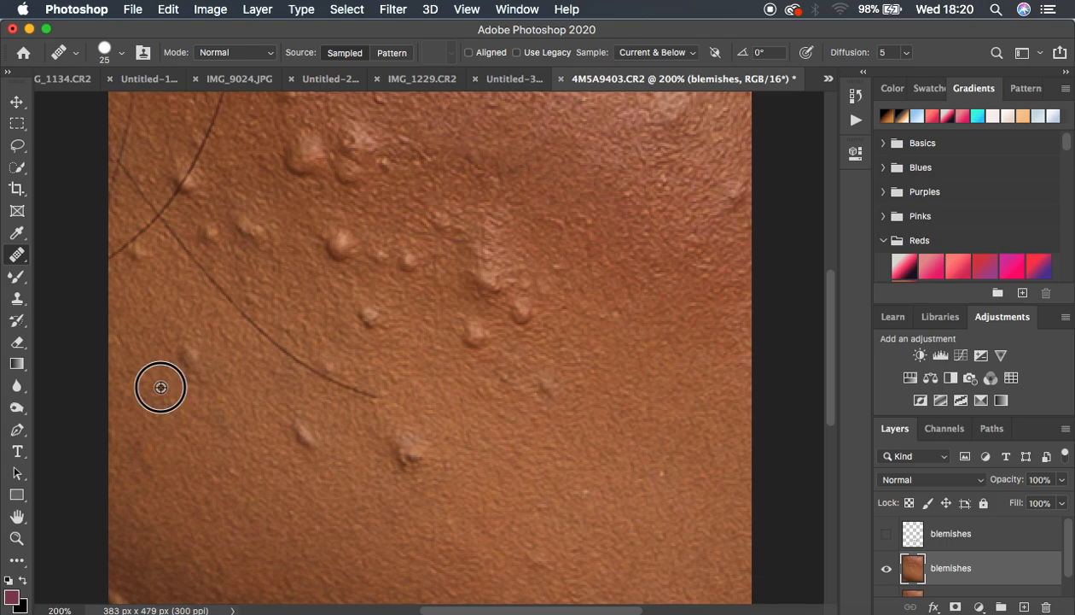
left_click(161, 387, "alt")
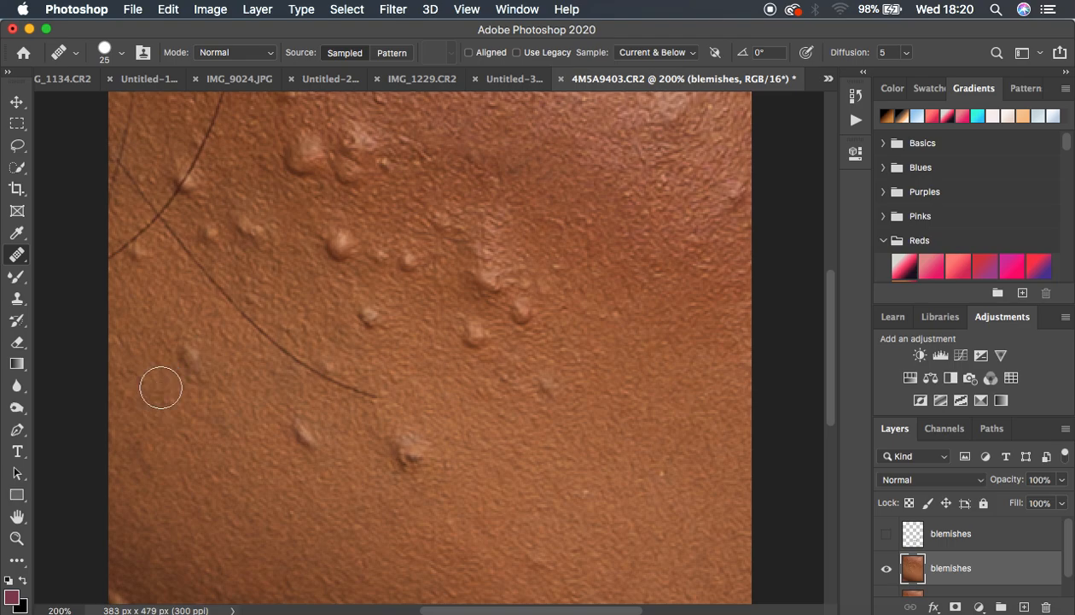
left_click(188, 360)
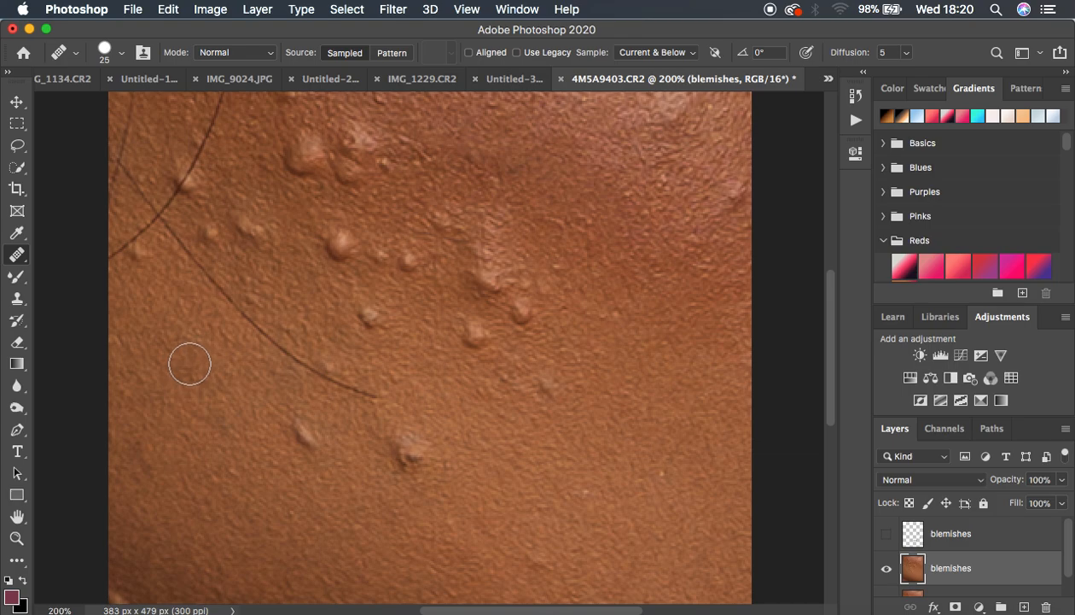
left_click(190, 365, "alt")
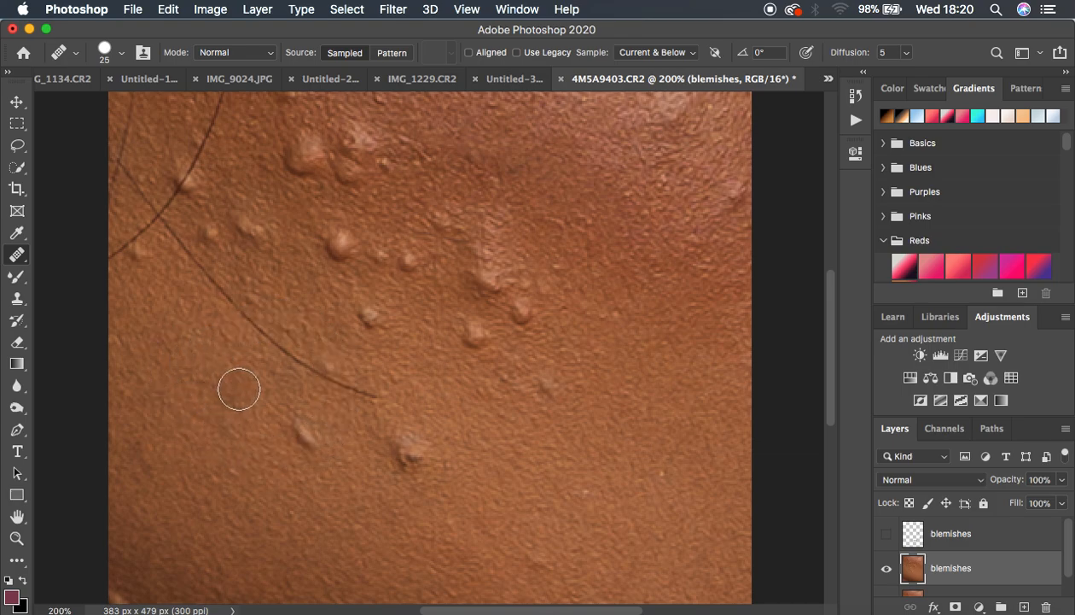
Toggle the visibility of the background copy to compare the skin before and after the last healing.
left_click(886, 567)
left_click(886, 568)
left_click(886, 568)
left_click(886, 567)
left_click(886, 567)
left_click(886, 568)
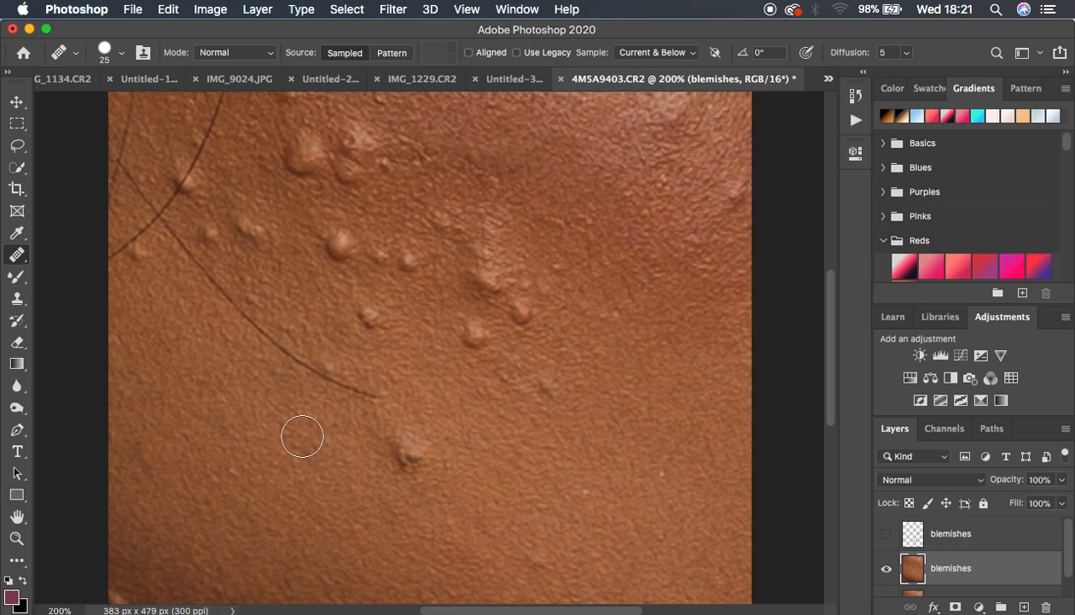
Heal the bump just below the lower end of the hair strand on the background copy and compare before and after.
left_click(302, 436)
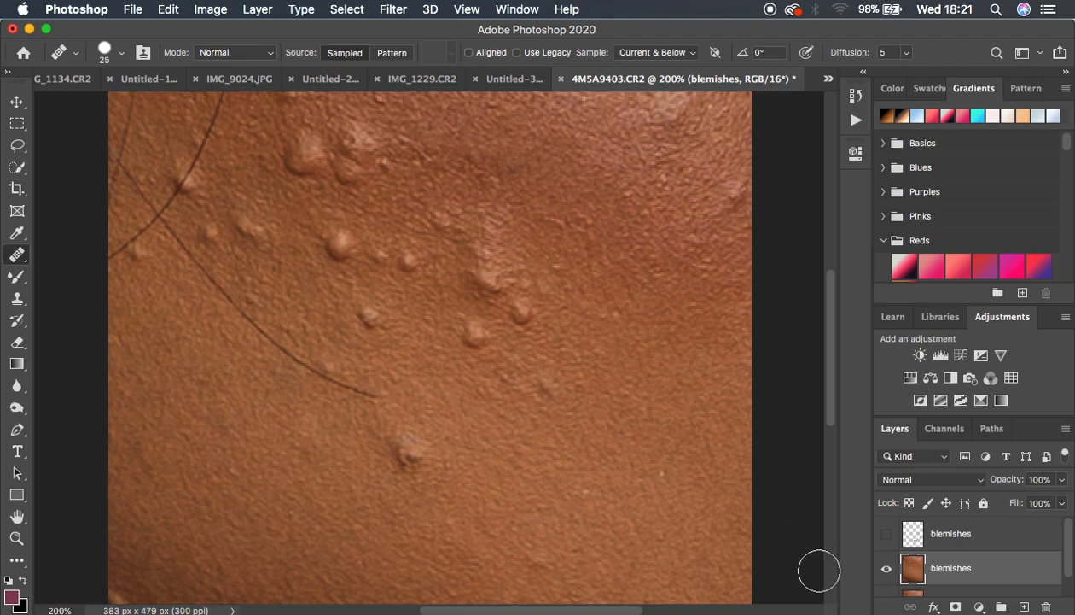
left_click(887, 567)
left_click(886, 568)
left_click(887, 568)
left_click(887, 568)
left_click(887, 574)
left_click(887, 574)
Hide the background copy, show and select the transparent blemishes layer, and keep the Healing Brush sampling Current & Below.
left_click(885, 565)
left_click(887, 533)
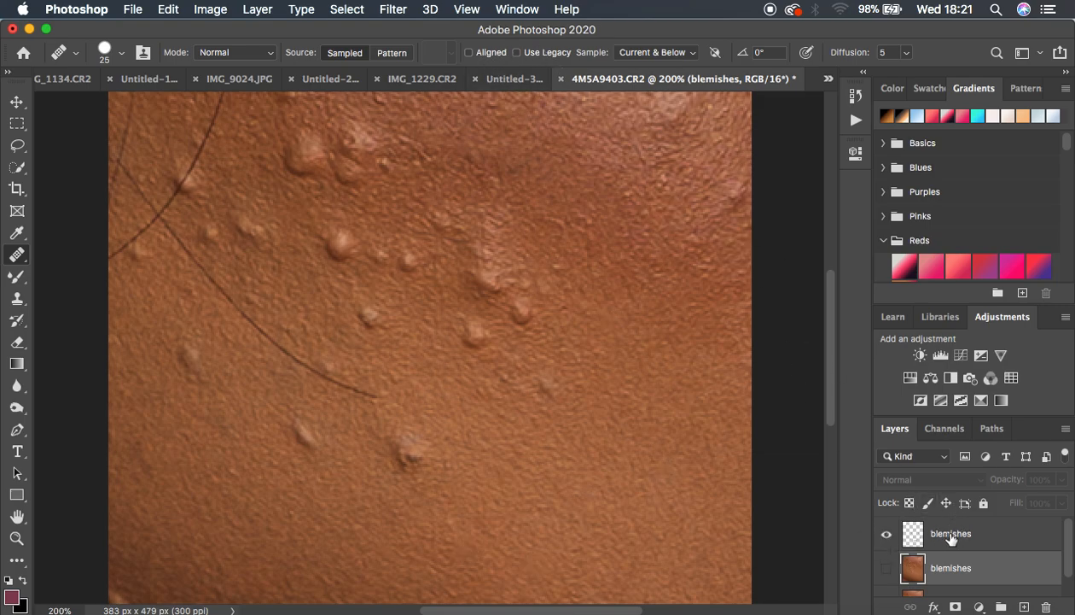
left_click(988, 536)
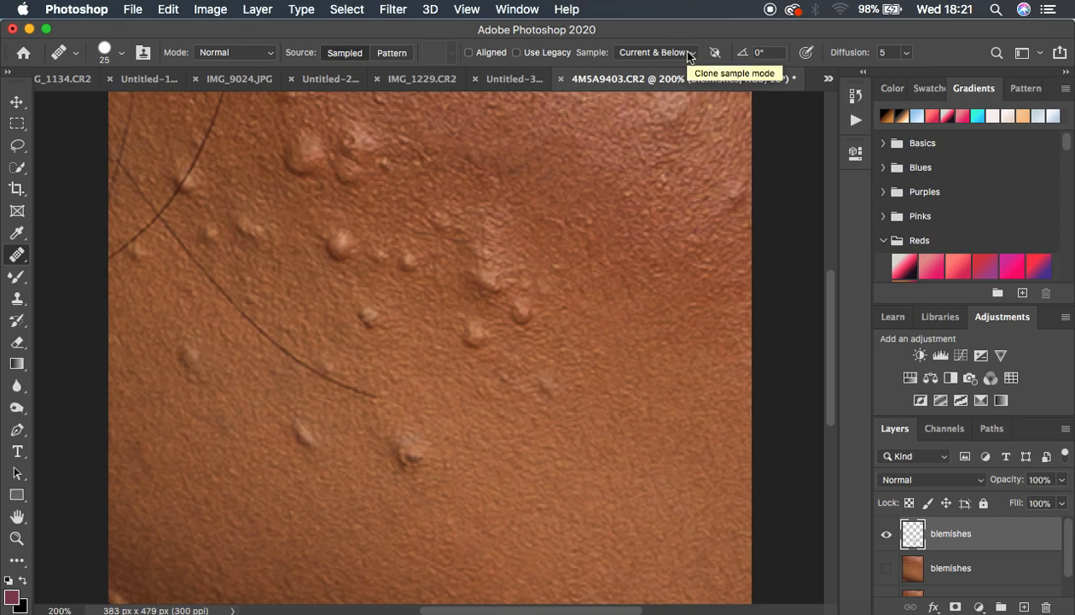
left_click(688, 53)
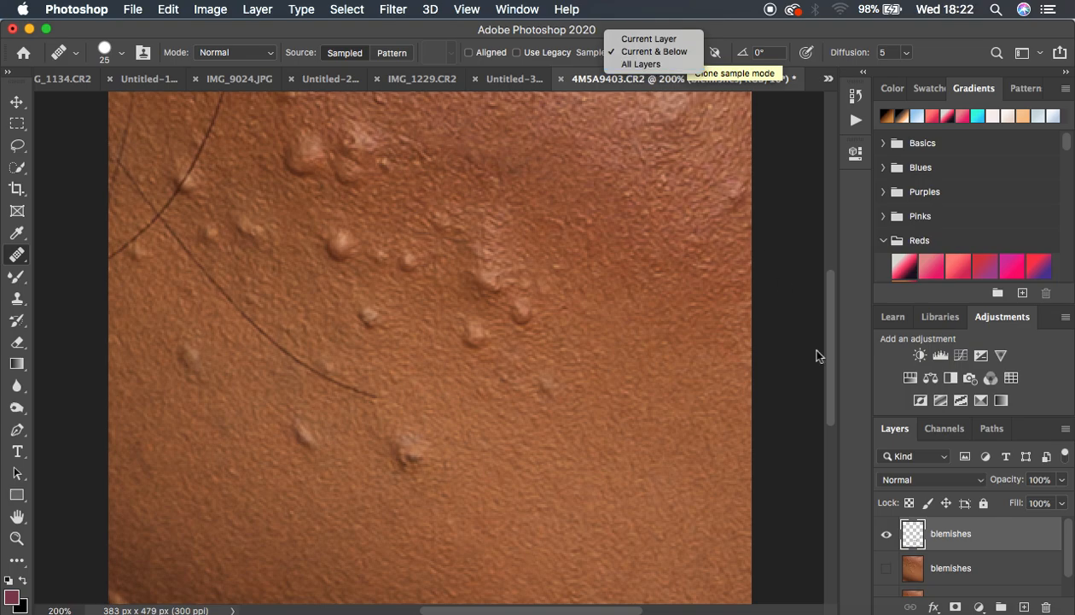
left_click(657, 52)
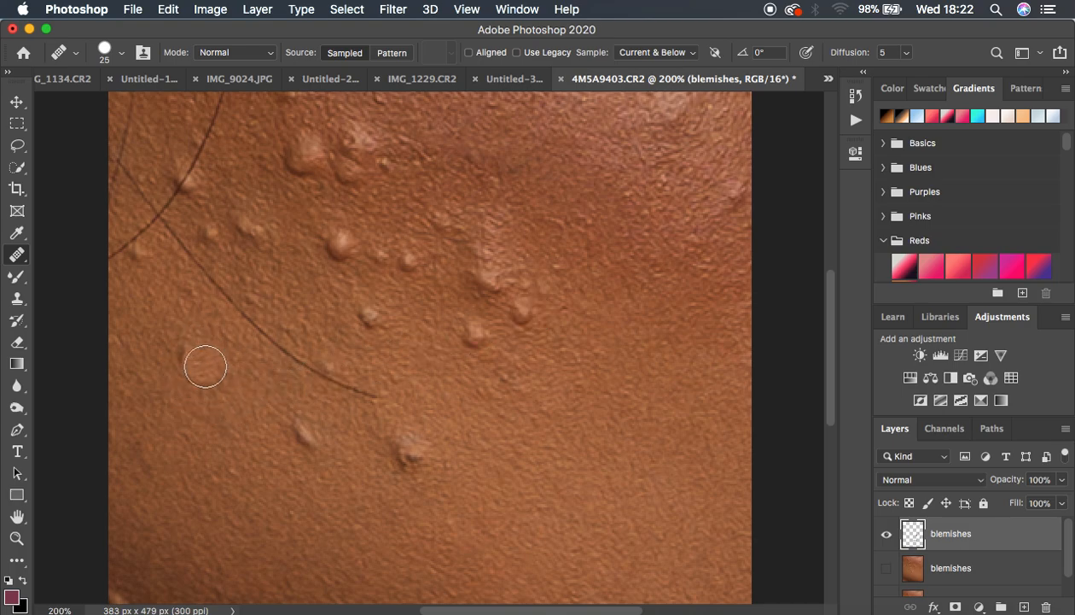
Heal the faint bump near the photo's left edge on the transparent blemishes layer from nearby clean skin, sampling Current & Below, and compare.
left_click(166, 394, "alt")
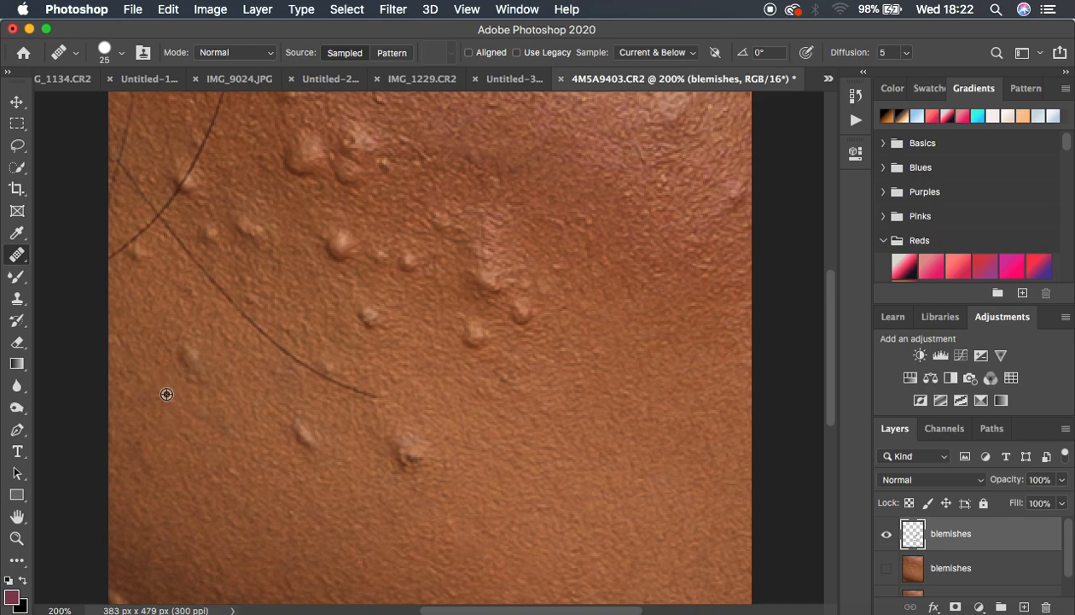
left_click(674, 53)
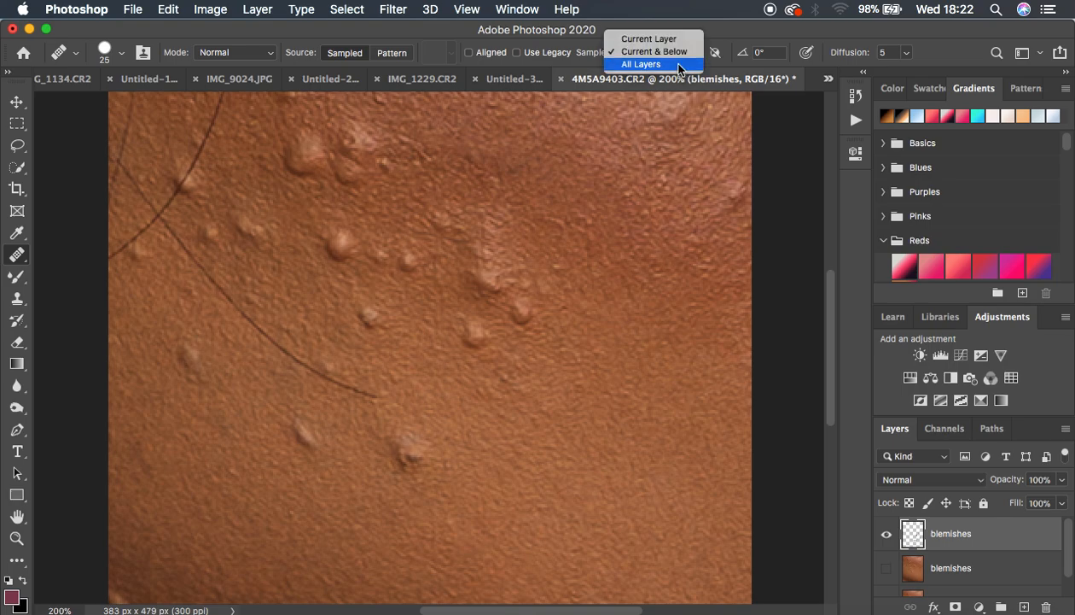
left_click(658, 52)
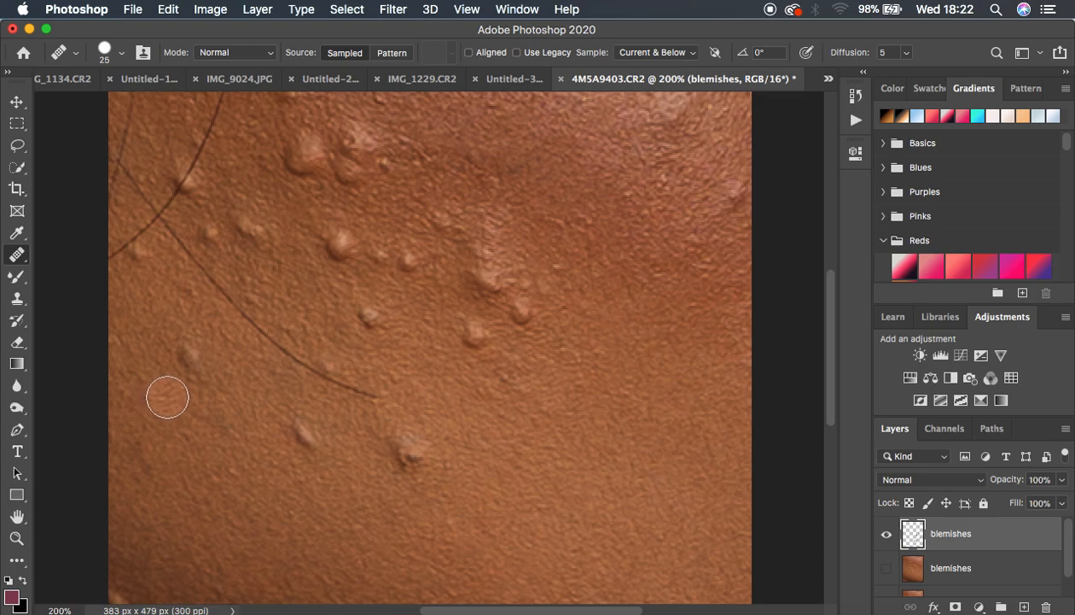
left_click(168, 396, "alt")
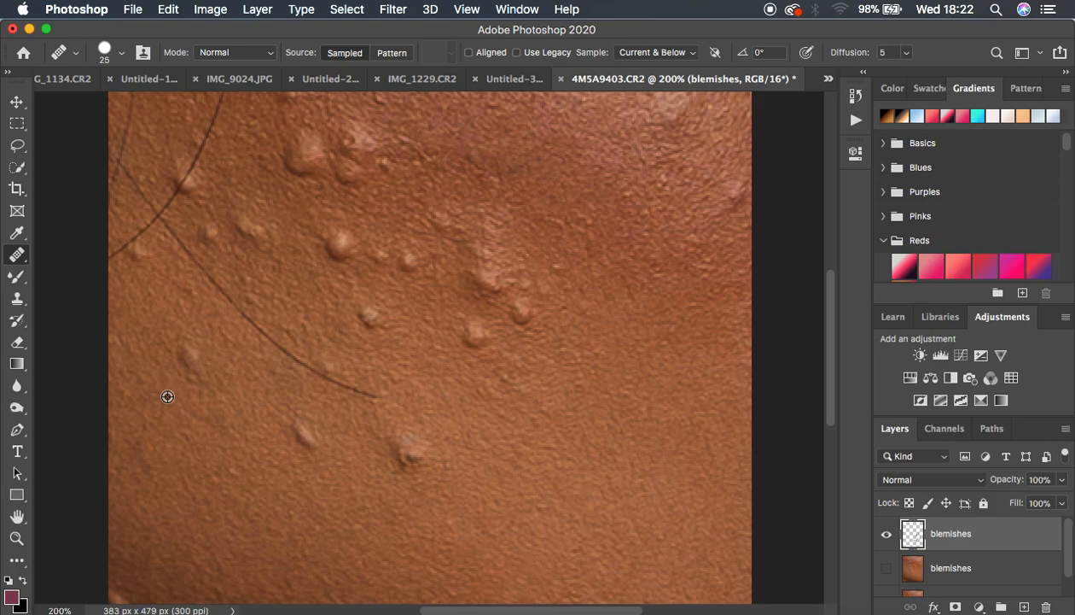
left_click(190, 360)
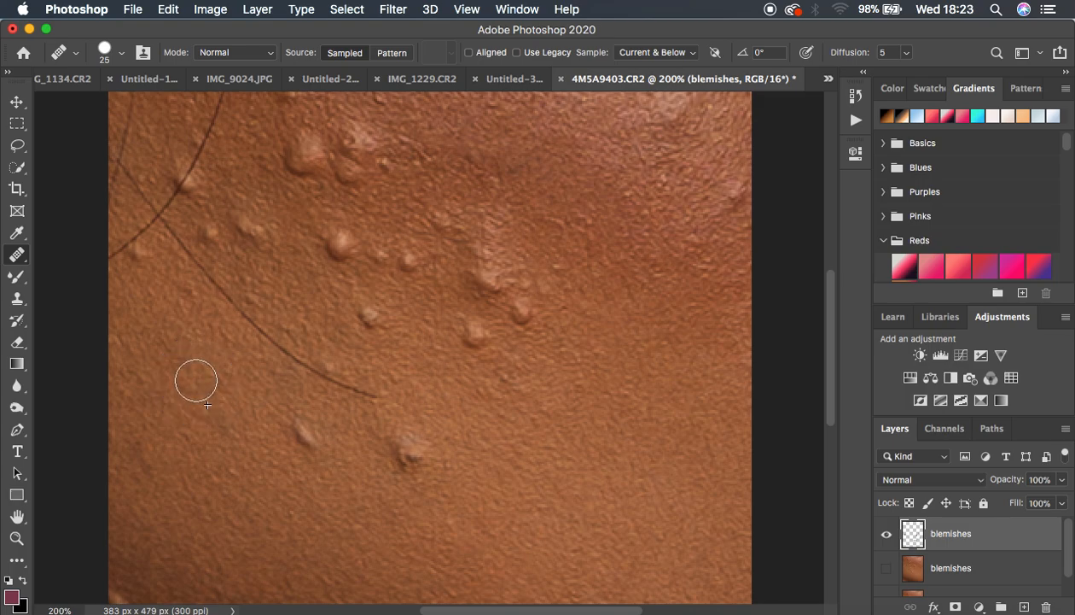
left_click(887, 535)
left_click(887, 534)
left_click(887, 535)
left_click(887, 534)
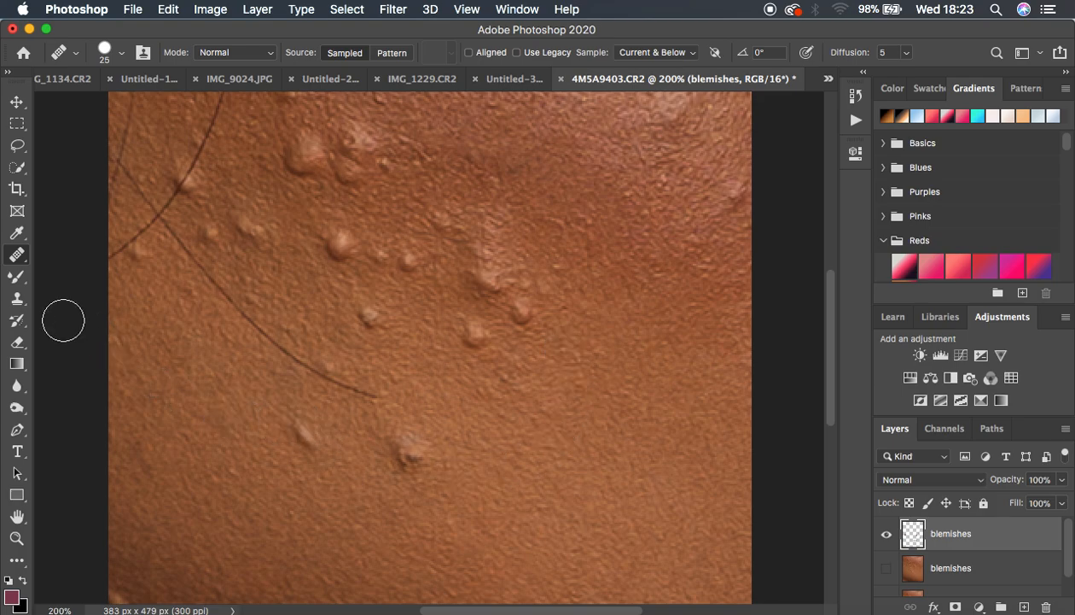
Switch to the Clone Stamp tool with sampling left at Current & Below and enlarge its brush to 35.
left_click(18, 301)
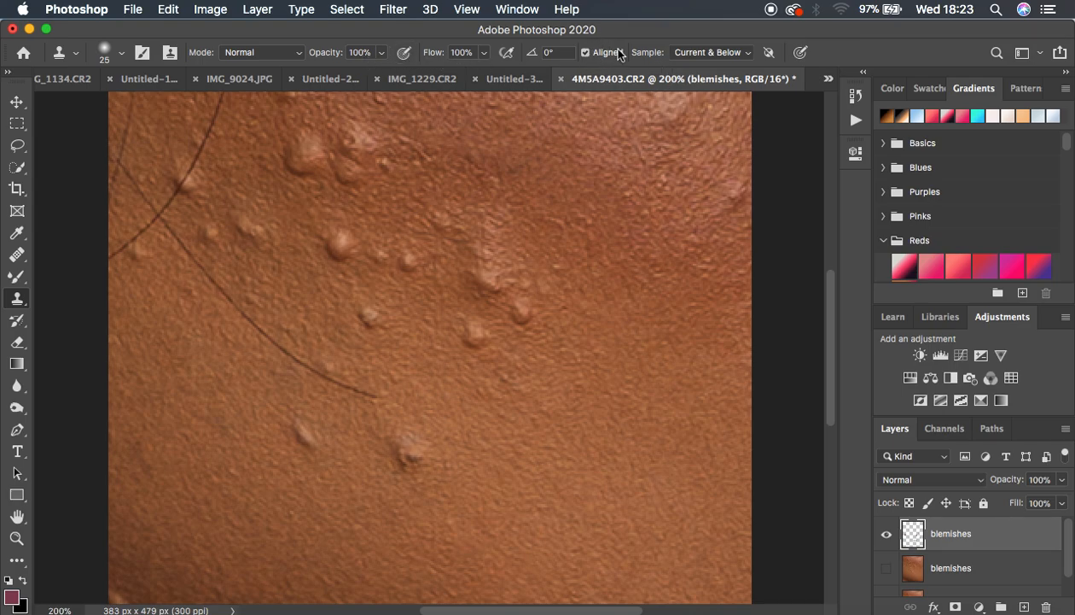
left_click(719, 53)
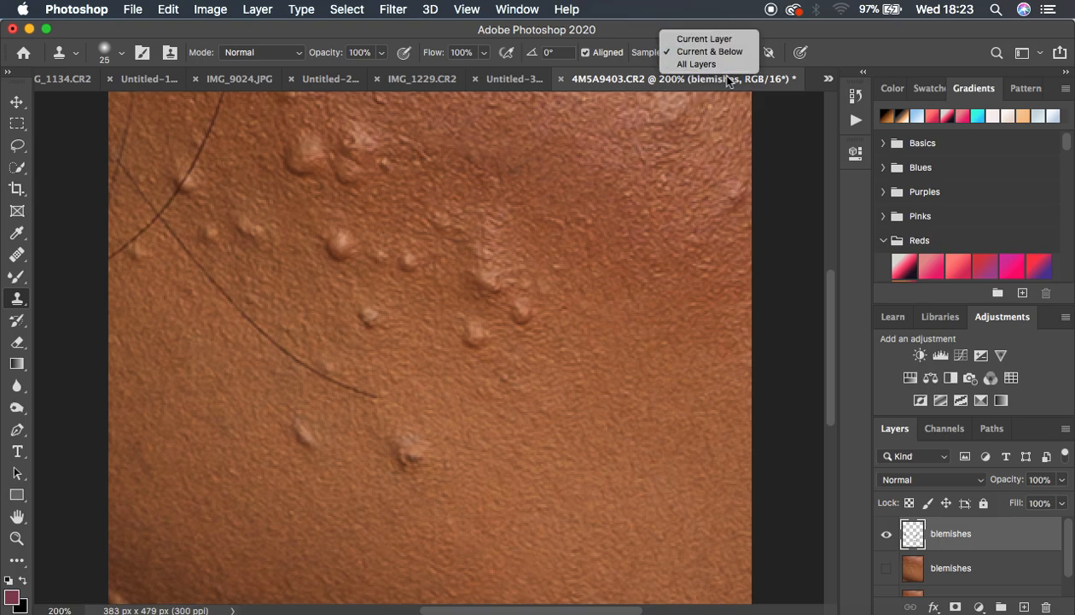
left_click(962, 525)
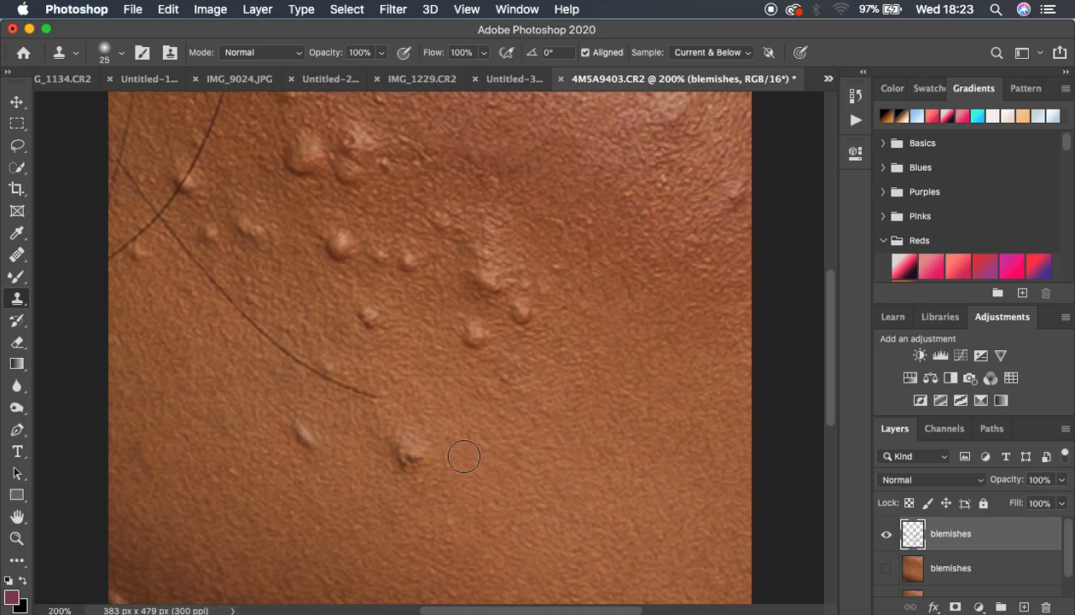
key("bracketright")
Clone clean skin over the large bump below the hair strand's end on the transparent blemishes layer and compare before and after.
left_click(458, 454, "alt")
left_click(409, 452)
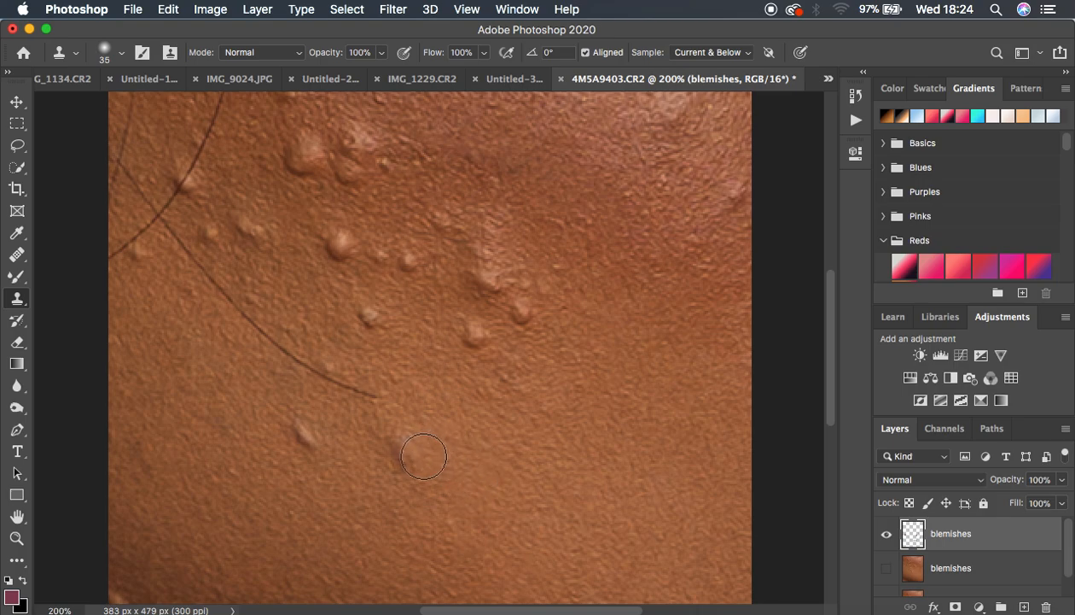
left_click(408, 451)
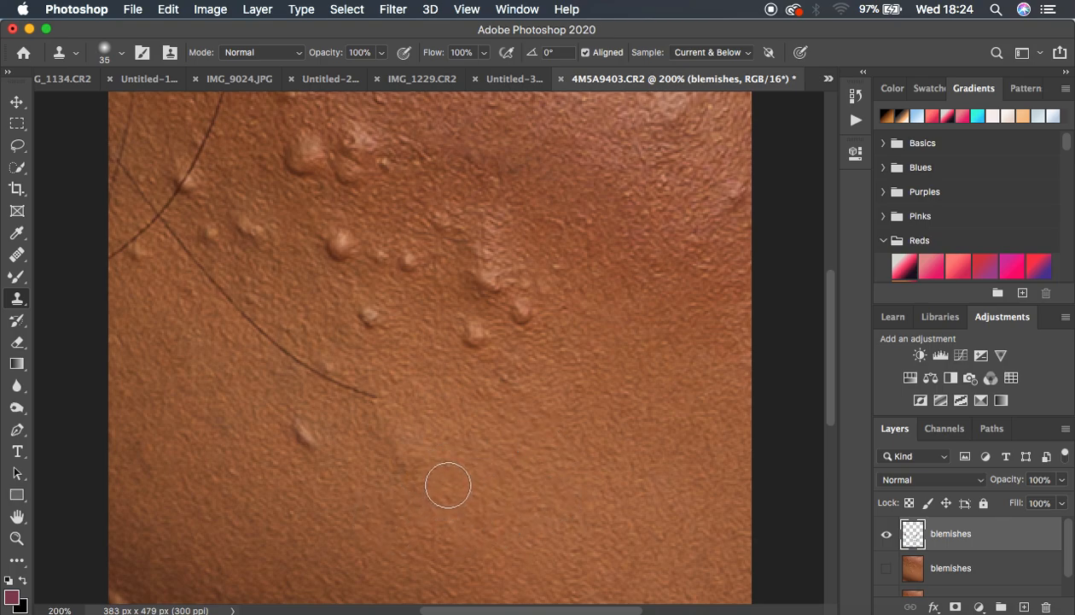
left_click(449, 485, "alt")
left_click(888, 536)
left_click(887, 536)
left_click(888, 536)
left_click(888, 536)
left_click(887, 536)
left_click(888, 535)
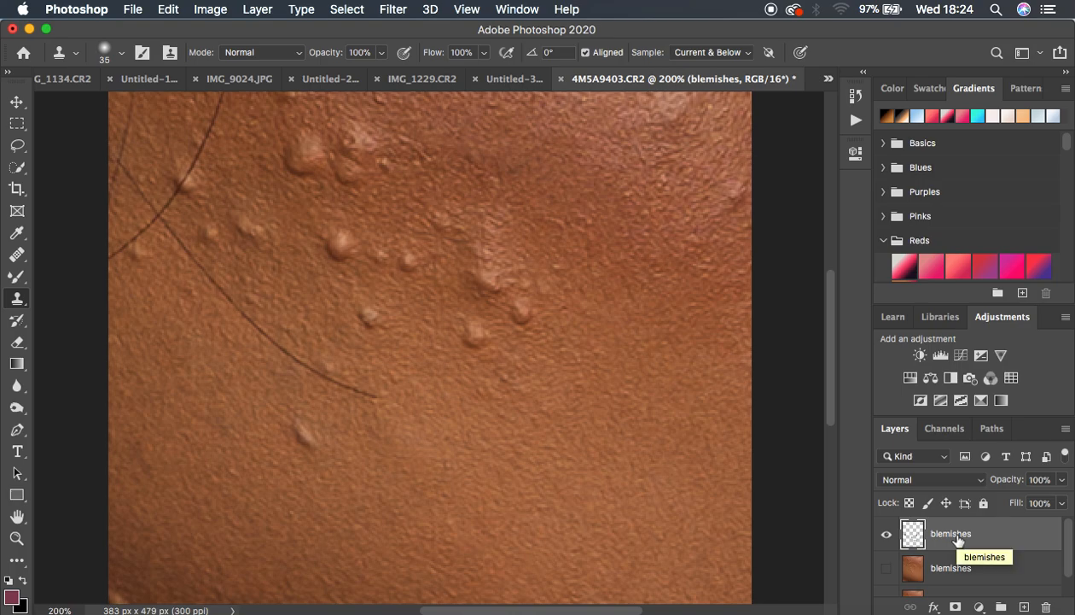
Hide the transparent blemishes layer, show and select the background copy, and keep the Clone Stamp sampling Current & Below.
left_click(886, 534)
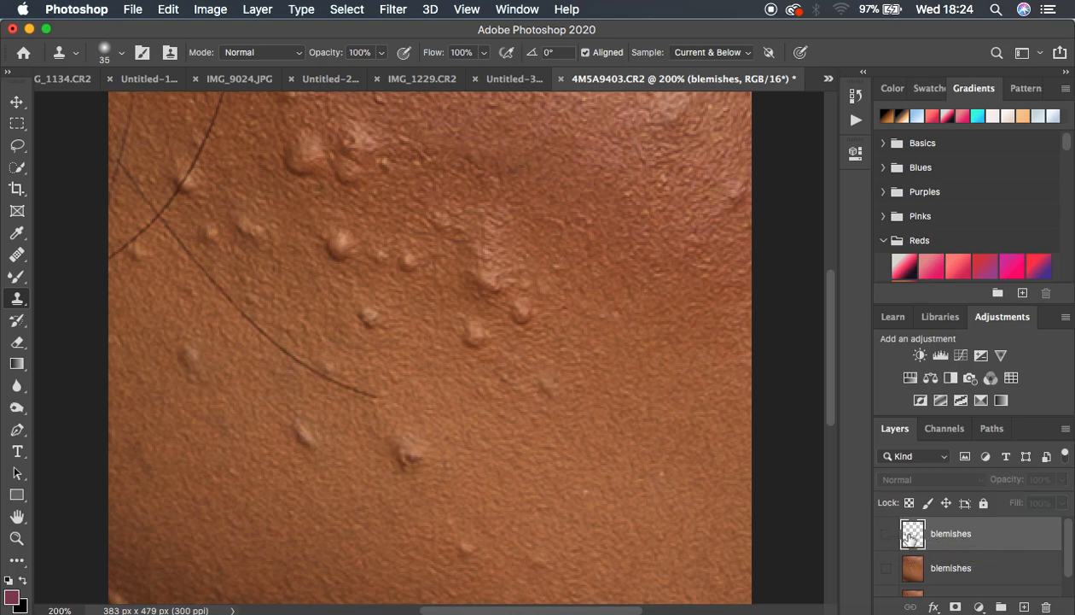
left_click(964, 568)
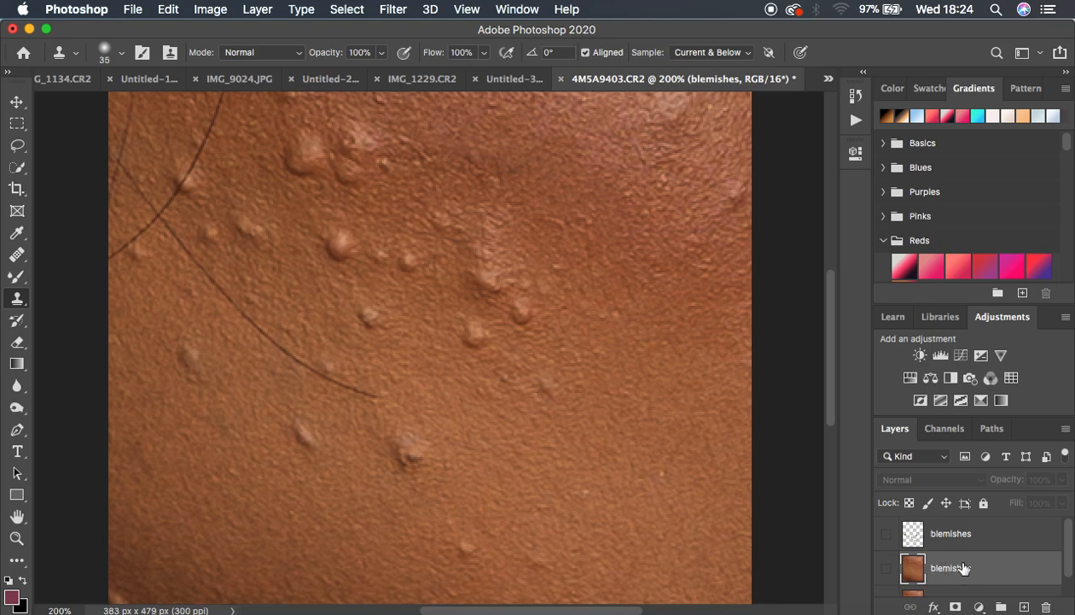
left_click(888, 569)
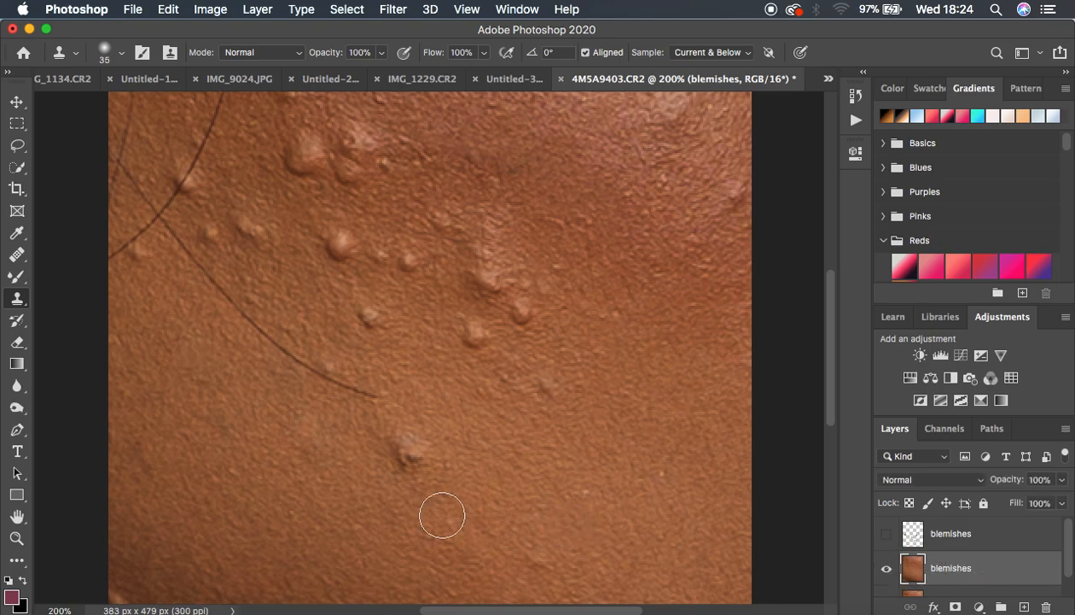
left_click(741, 52)
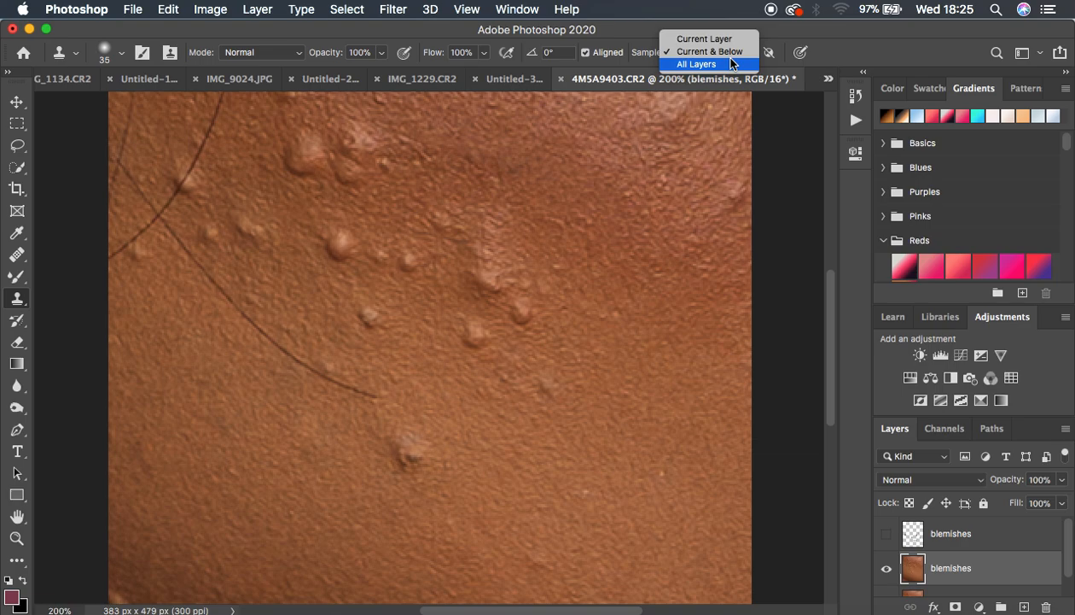
left_click(821, 31)
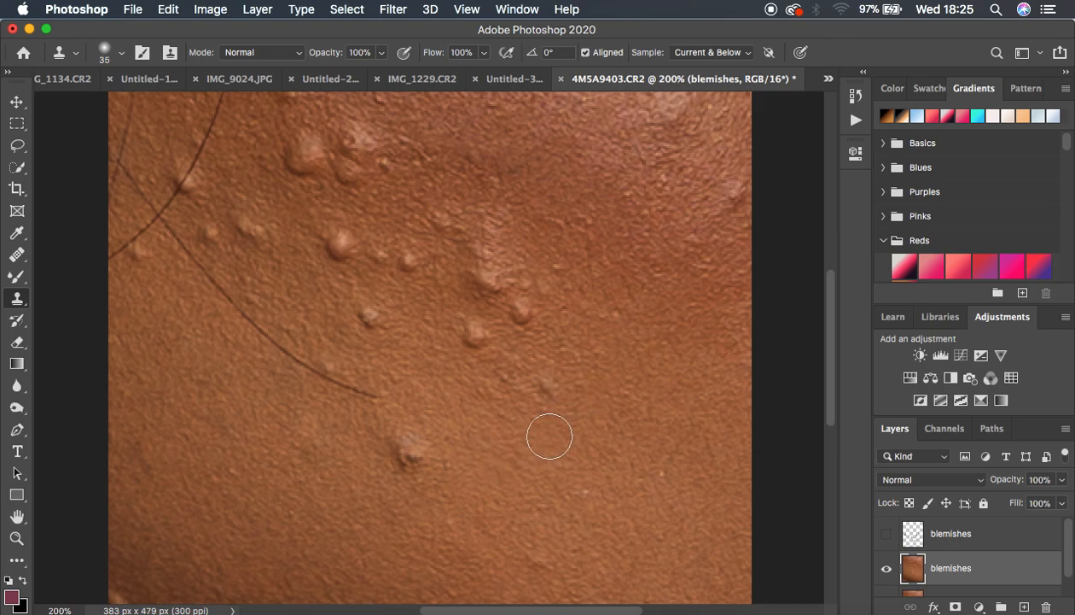
Sample clean skin beside the large bump below the hair strand's end and clone it over the bump on the background copy.
left_click(462, 452, "alt")
left_click(463, 449, "alt")
left_click_drag(416, 448, 407, 447)
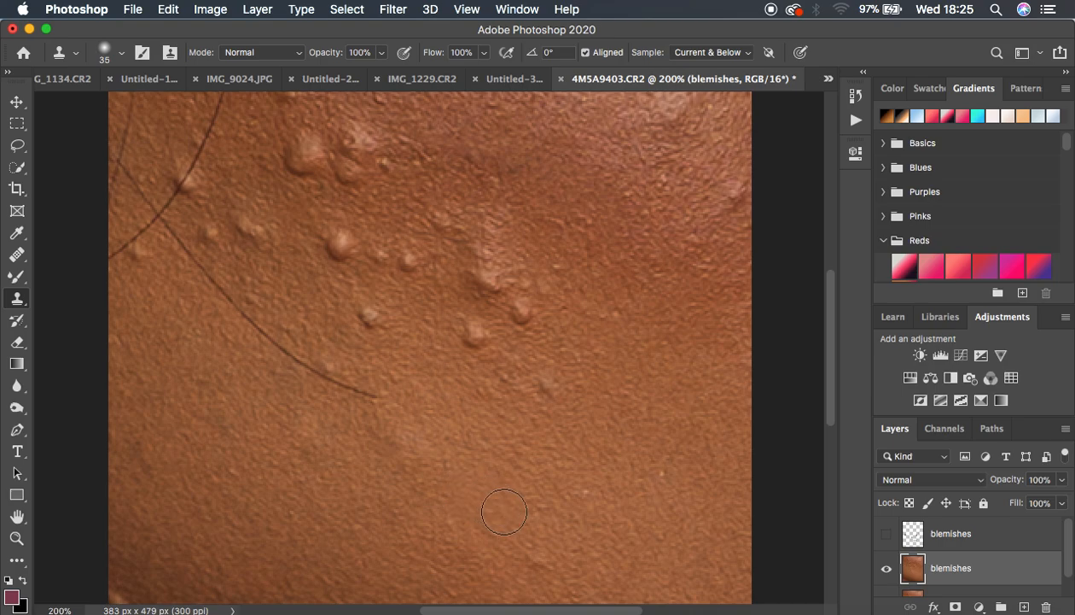
Toggle the background copy's visibility to compare the cloned area with the original skin.
left_click(886, 568)
left_click(886, 568)
left_click(886, 567)
left_click(886, 567)
left_click(886, 566)
left_click(886, 567)
left_click(887, 568)
left_click(886, 569)
With the Patch tool, outline the faint isolated bump right of the hair strand's end, replace it with nearby clean skin, and deselect.
right_click(17, 301)
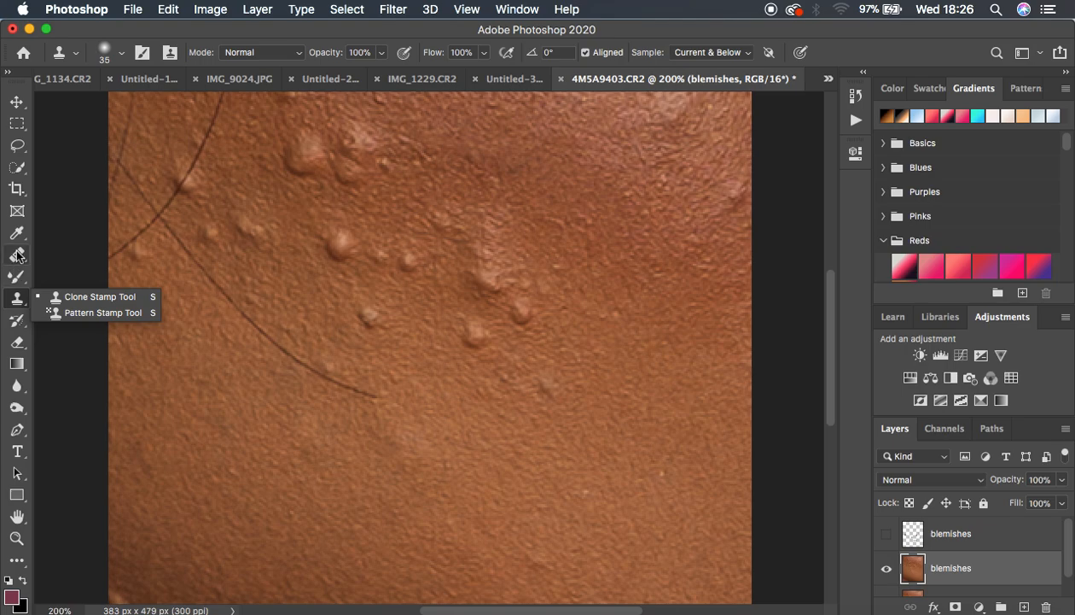
left_click(17, 256)
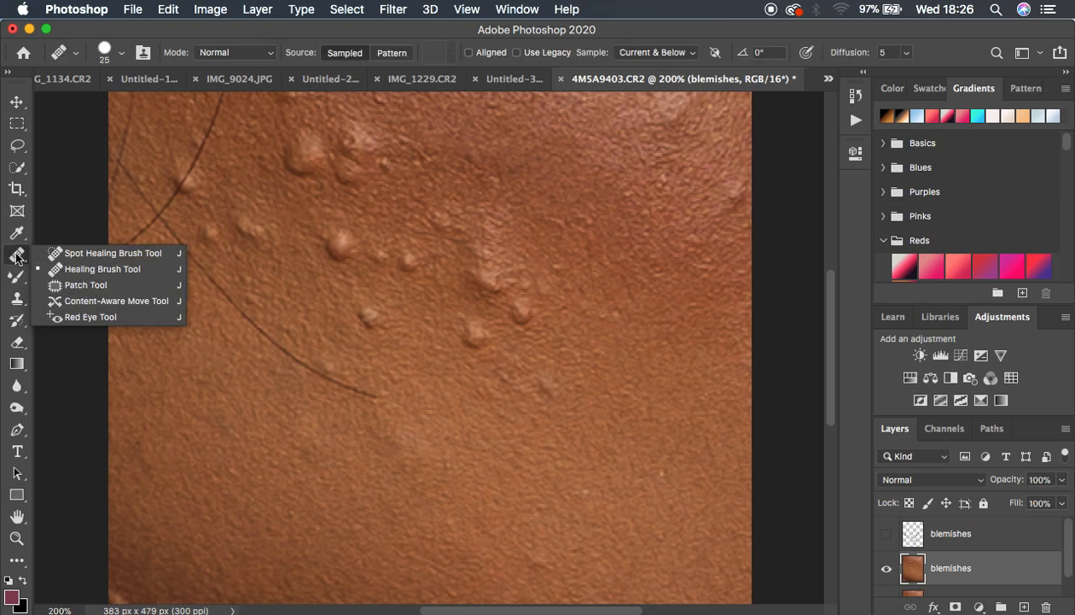
left_click(96, 290)
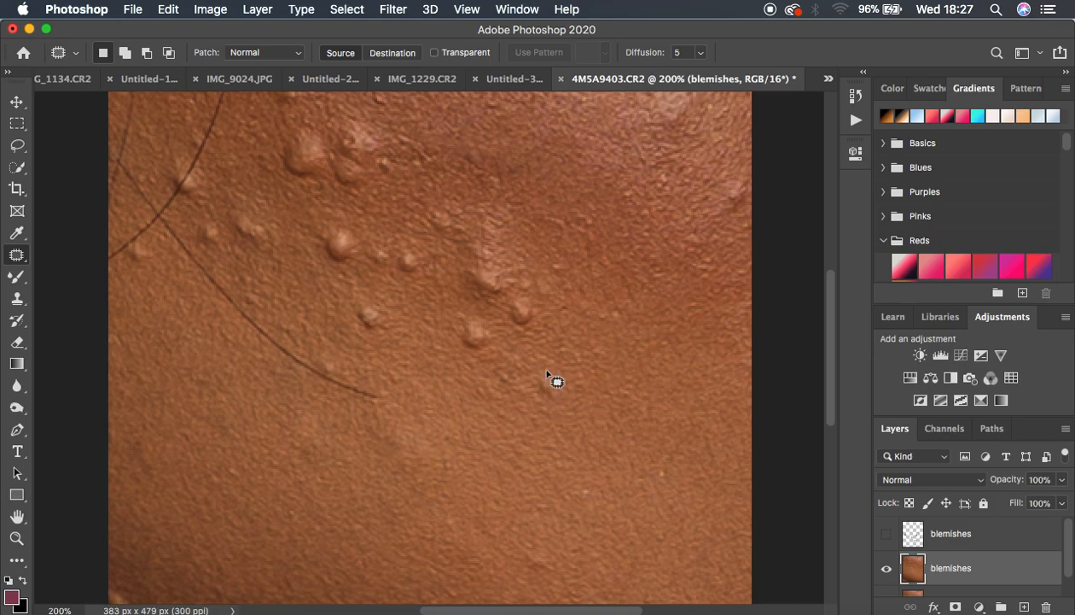
left_click(547, 373)
mouse_move(548, 373)
left_mouse_down()
mouse_move(531, 398)
mouse_move(550, 418)
mouse_move(551, 376)
left_mouse_up()
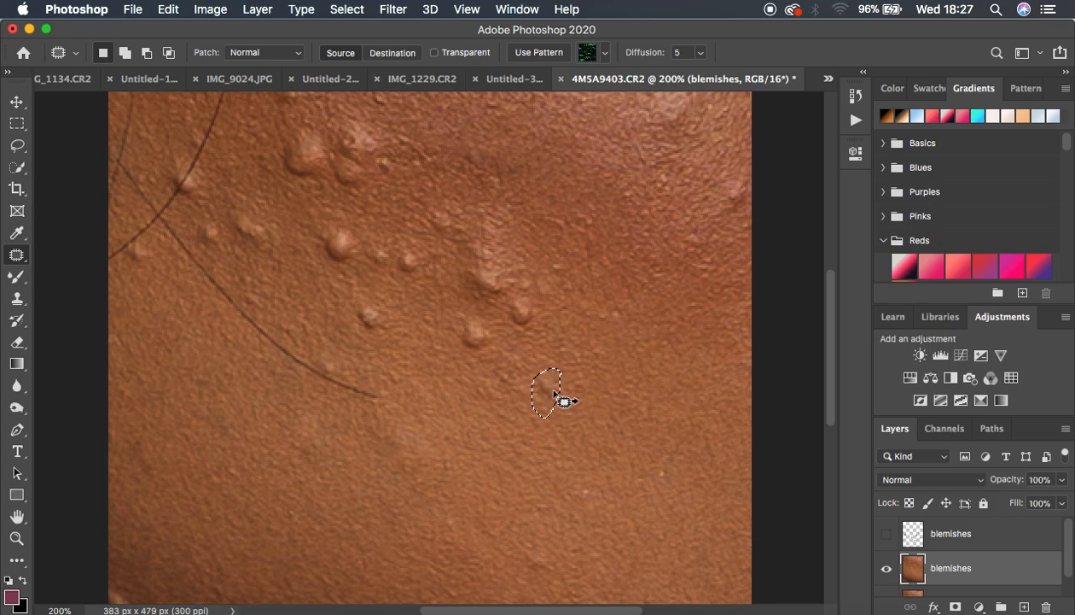
left_click(561, 399)
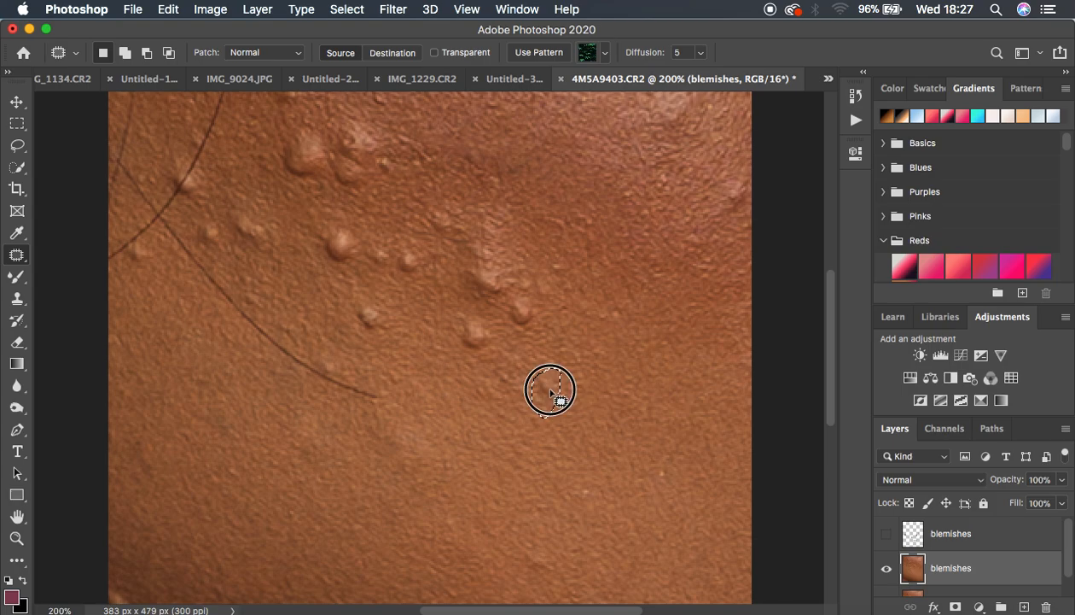
left_click_drag(550, 394, 583, 417)
key("ctrl+d")
Toggle the background copy's visibility to examine the patched bump against the original skin.
left_click(888, 570)
left_click(887, 570)
left_click(888, 570)
left_click(888, 570)
left_click(888, 571)
left_click(888, 570)
left_click(888, 570)
left_click(888, 570)
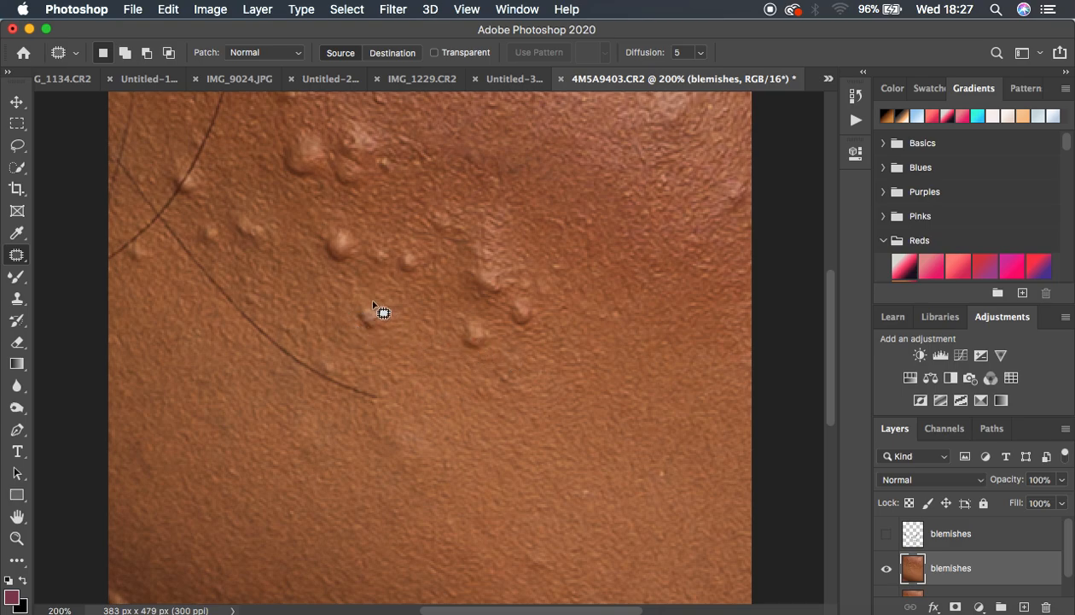
Patch the small bump just above the hair strand's lower end with clean skin below it, deselect, and compare.
mouse_move(367, 303)
left_mouse_down()
mouse_move(352, 331)
mouse_move(372, 336)
mouse_move(389, 318)
mouse_move(371, 305)
left_mouse_up()
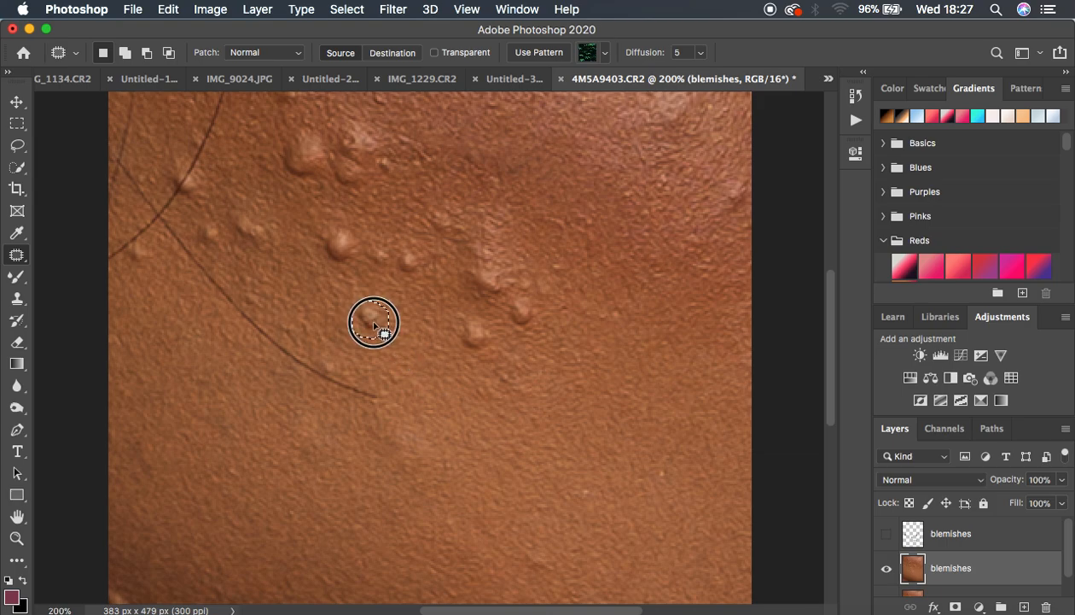
left_click_drag(379, 329, 407, 353)
key("super+d")
left_click(887, 568)
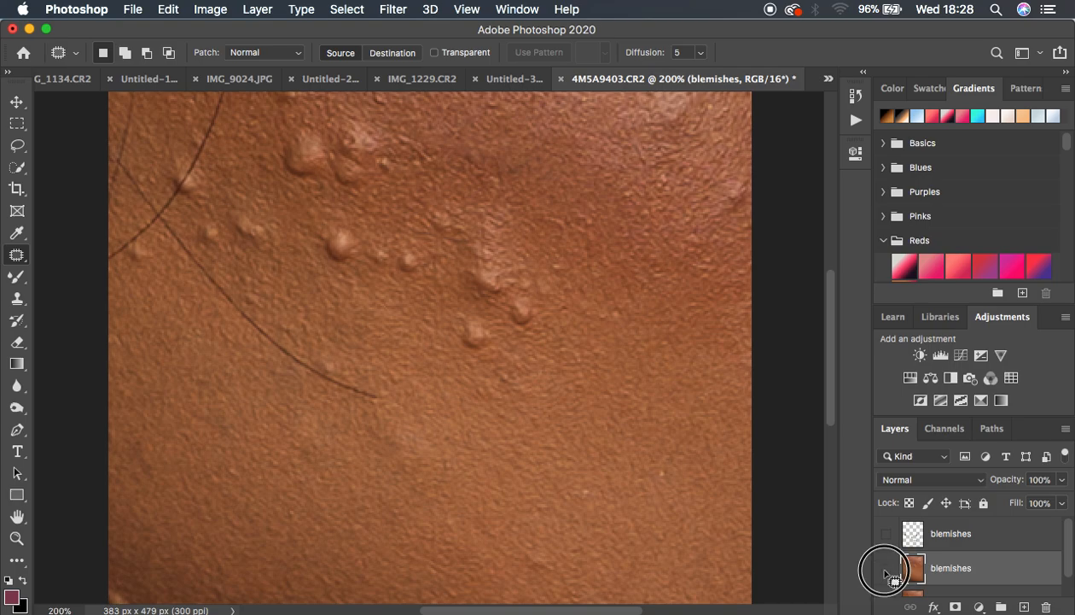
left_click(887, 571)
Patch the lowest bump of the central cluster with clean skin from its lower left and deselect.
left_click(466, 316)
mouse_move(467, 316)
left_mouse_down()
mouse_move(450, 325)
mouse_move(466, 351)
mouse_move(493, 329)
mouse_move(472, 319)
mouse_move(468, 345)
mouse_move(439, 367)
left_mouse_up()
left_click(530, 357)
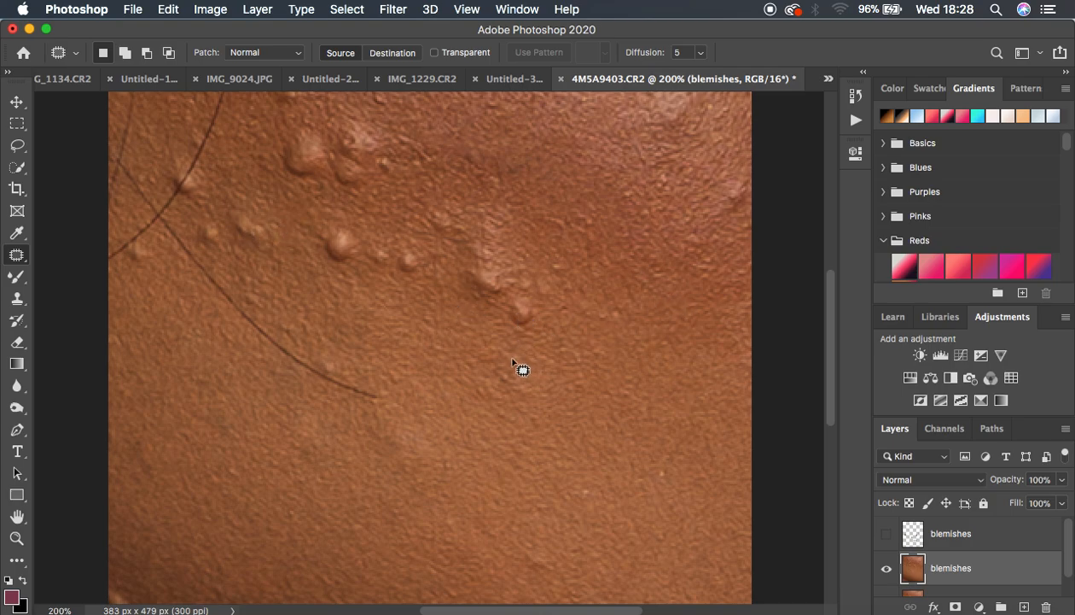
Patch the faint marks below the central cluster with clean skin from their lower right, deselect, and compare before and after.
mouse_move(503, 353)
left_mouse_down()
mouse_move(492, 381)
mouse_move(517, 391)
mouse_move(541, 368)
mouse_move(518, 363)
mouse_move(511, 371)
mouse_move(559, 387)
left_mouse_up()
key("super+d")
left_click(886, 568)
left_click(888, 570)
left_click(888, 569)
left_click(888, 569)
Hide the background copy, then select and show the transparent blemishes layer.
left_click(888, 570)
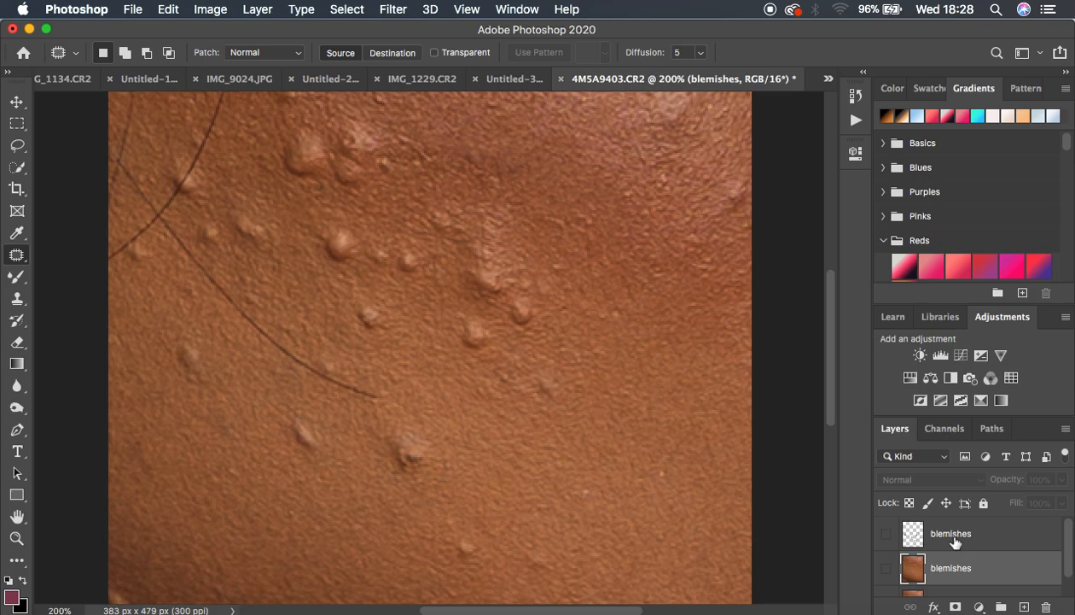
left_click(956, 541)
left_click(886, 535)
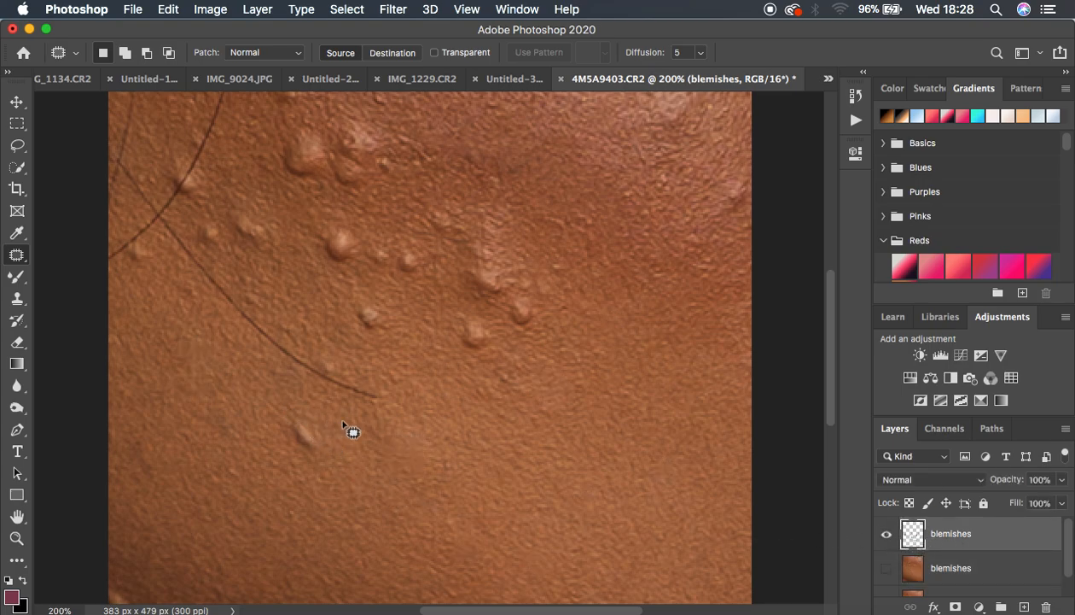
Try to patch the bump just below the hair strand's lower end on the transparent blemishes layer, and deselect.
left_click(291, 411)
mouse_move(293, 413)
left_mouse_down()
mouse_move(289, 431)
mouse_move(326, 446)
mouse_move(294, 416)
mouse_move(322, 446)
mouse_move(314, 437)
left_mouse_up()
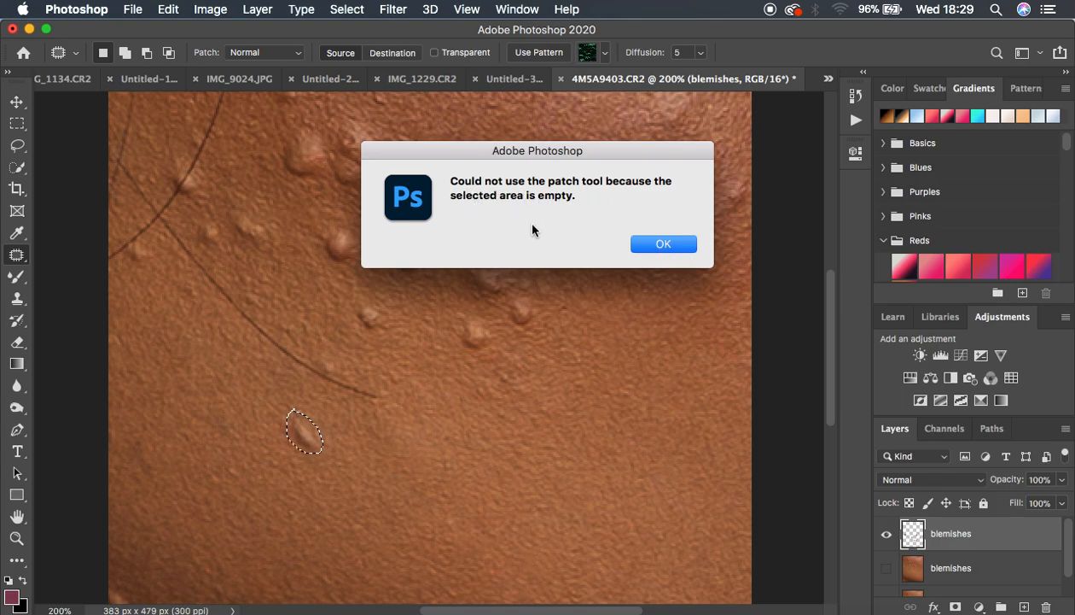
left_click(663, 244)
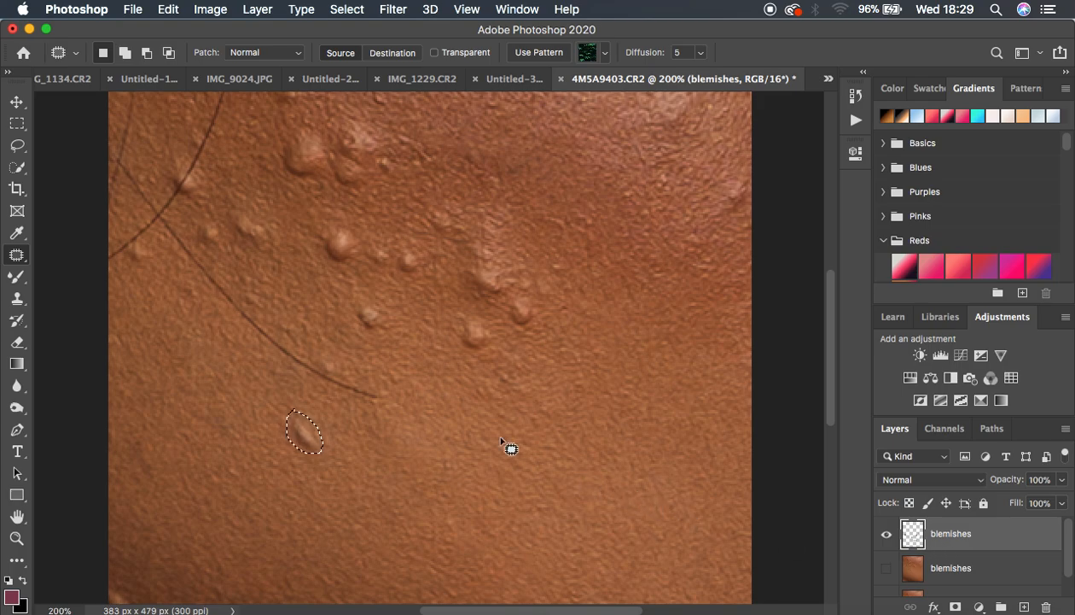
left_click(451, 473)
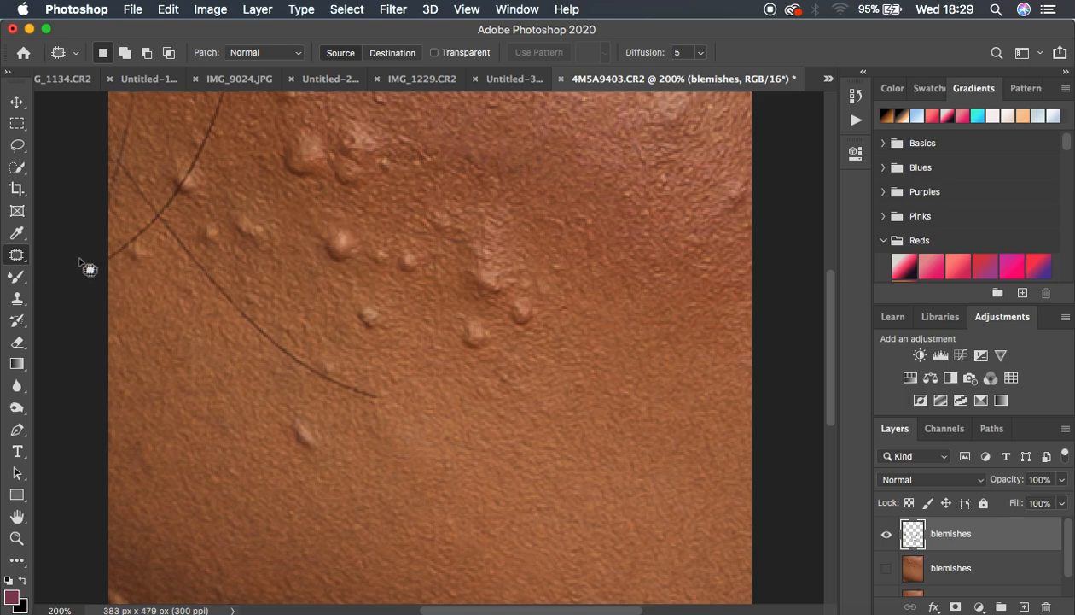
Clone clean skin from the lower left over the large bump between the hair strand and the central cluster, using the Clone Stamp.
left_click(17, 298)
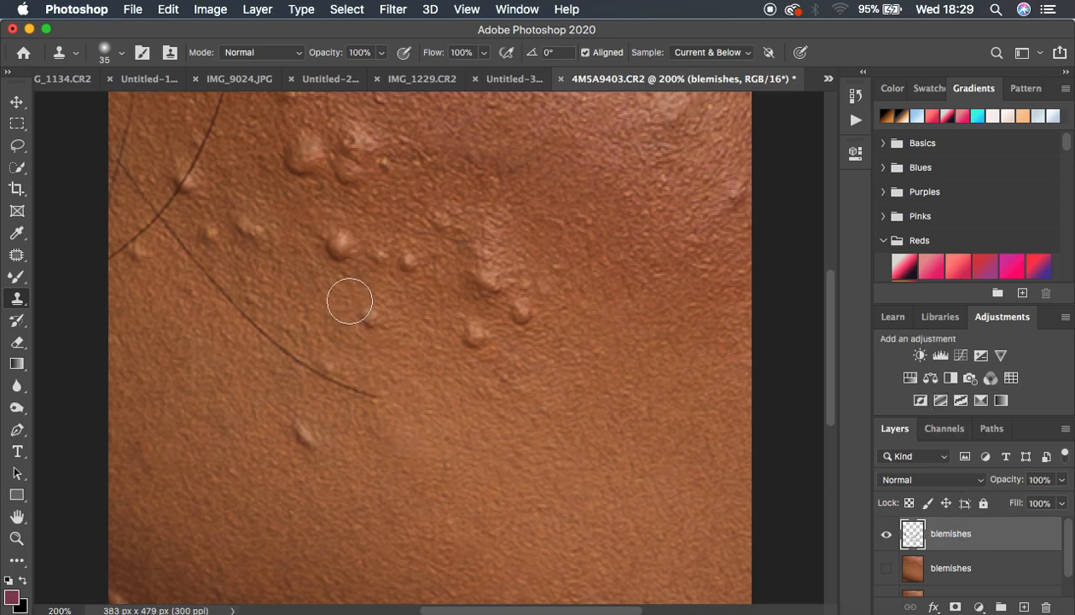
left_click(309, 279, "alt")
left_click(336, 246)
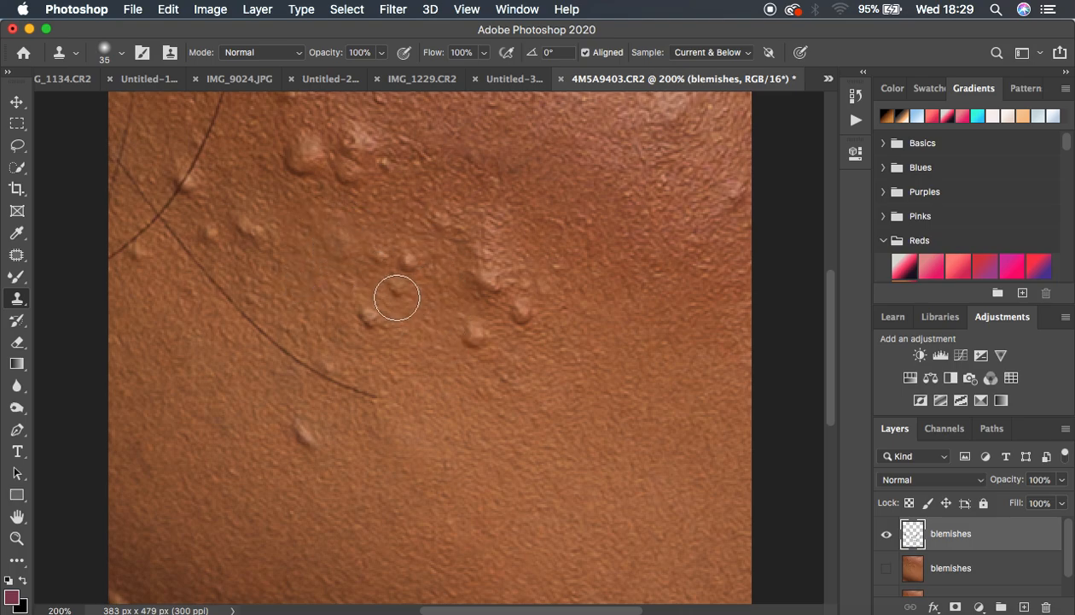
left_click(305, 269, "alt")
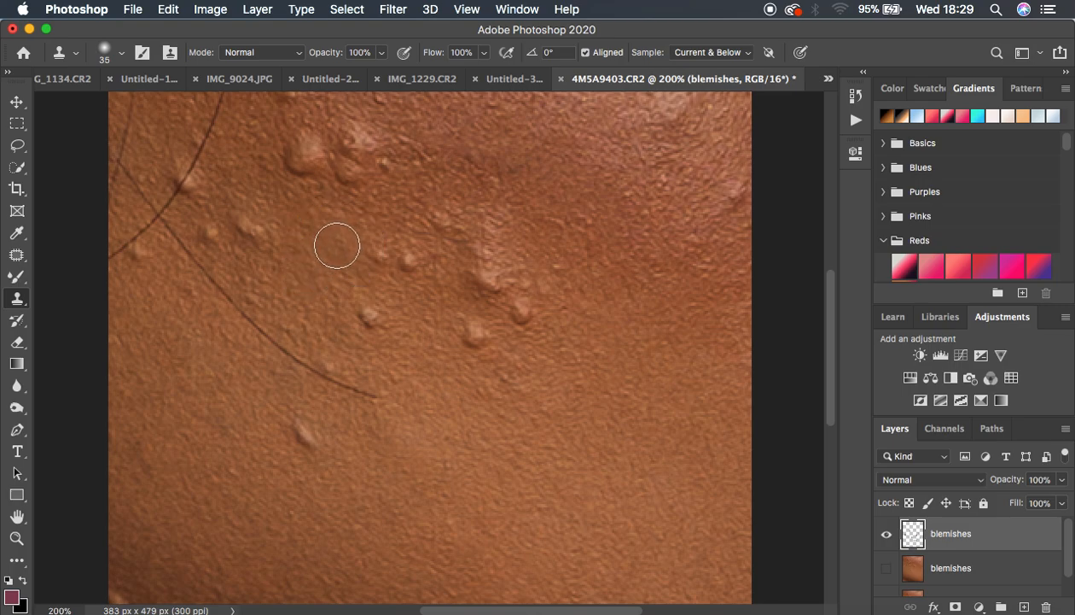
Compare the skin before and after cloning by toggling the transparent blemishes layer, and view the whole photo at 100%.
left_click(886, 534)
left_click(886, 535)
left_click(886, 534)
left_click(886, 534)
left_click(886, 535)
left_click(886, 535)
left_click(886, 535)
left_click(886, 535)
left_click(886, 535)
left_click(885, 536)
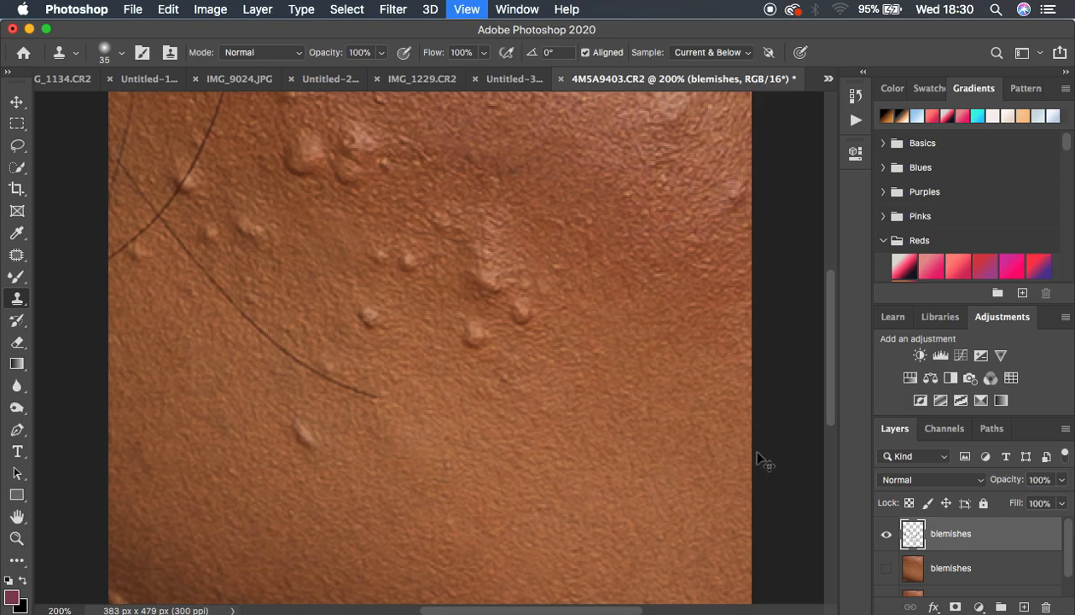
key("super+minus")
key("super+minus")
key("super+plus")
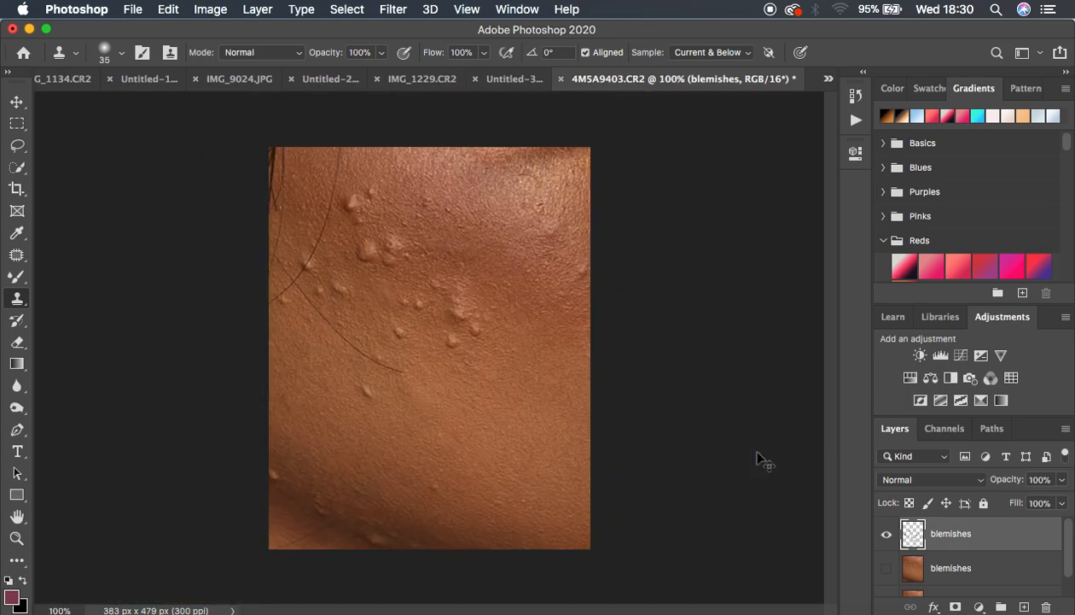
key("super+minus")
key("super+plus")
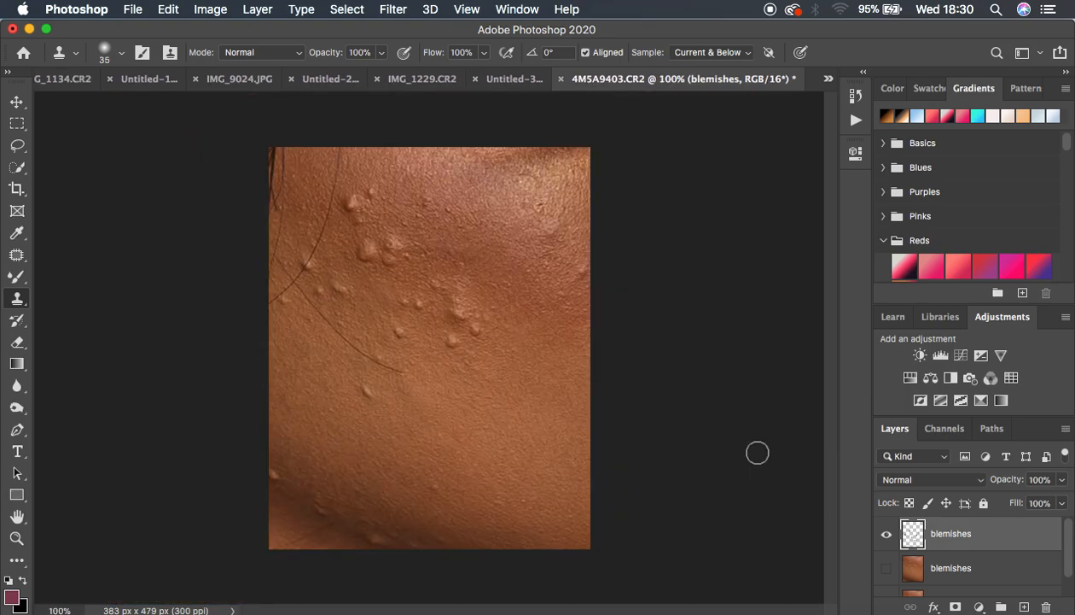